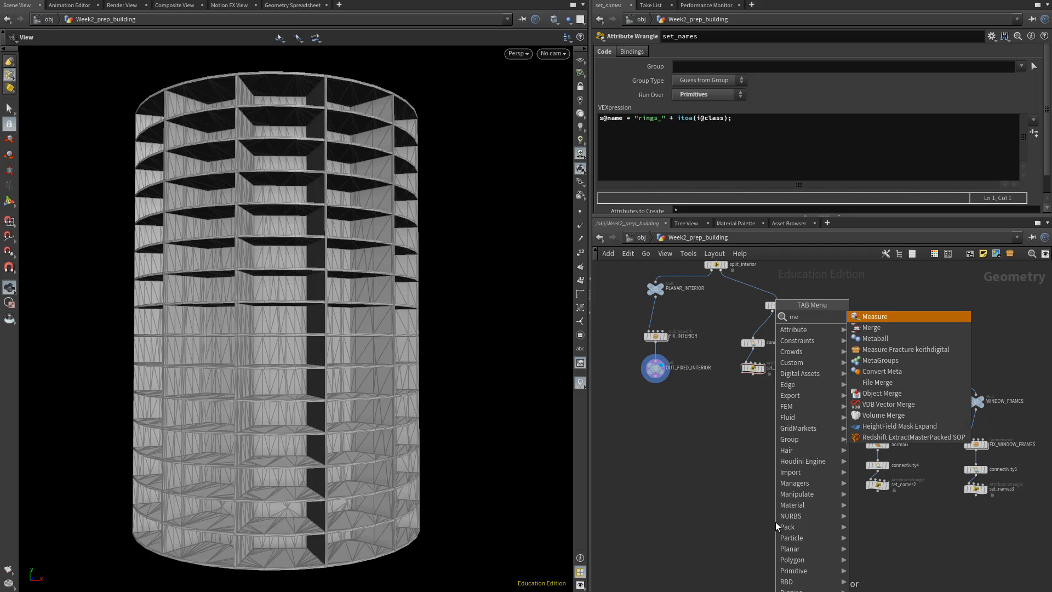
Add a Merge node below the branches and connect OUT_FIXED_INTERIOR, set_names, set_names1, set_names2 and set_names3 into it.
{"action": "key", "text": "Return"}
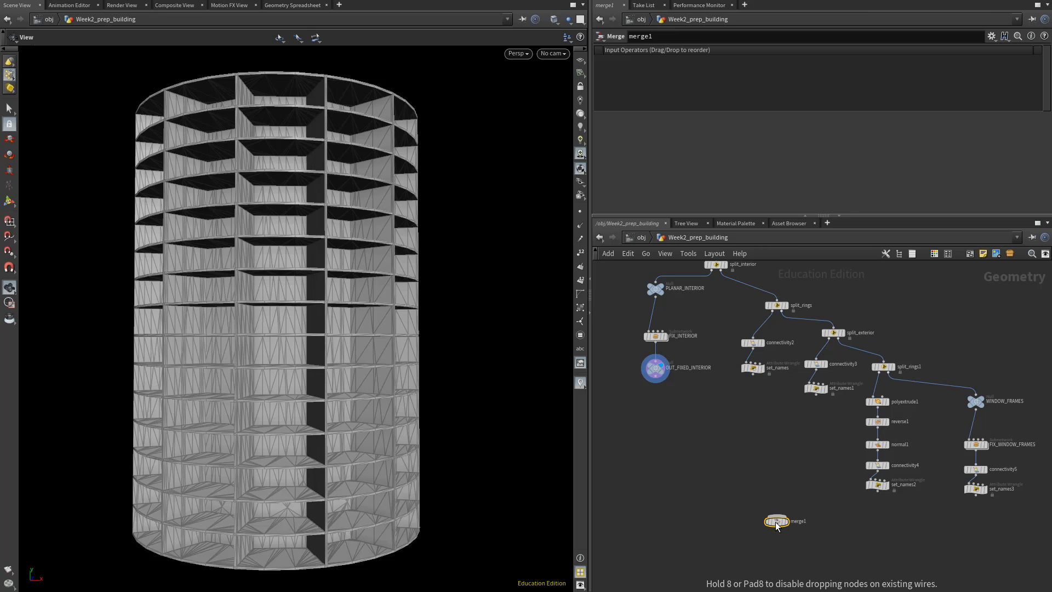
{"action": "left_click", "coordinate": [776, 524]}
{"action": "left_click", "coordinate": [656, 382]}
{"action": "left_click", "coordinate": [775, 516]}
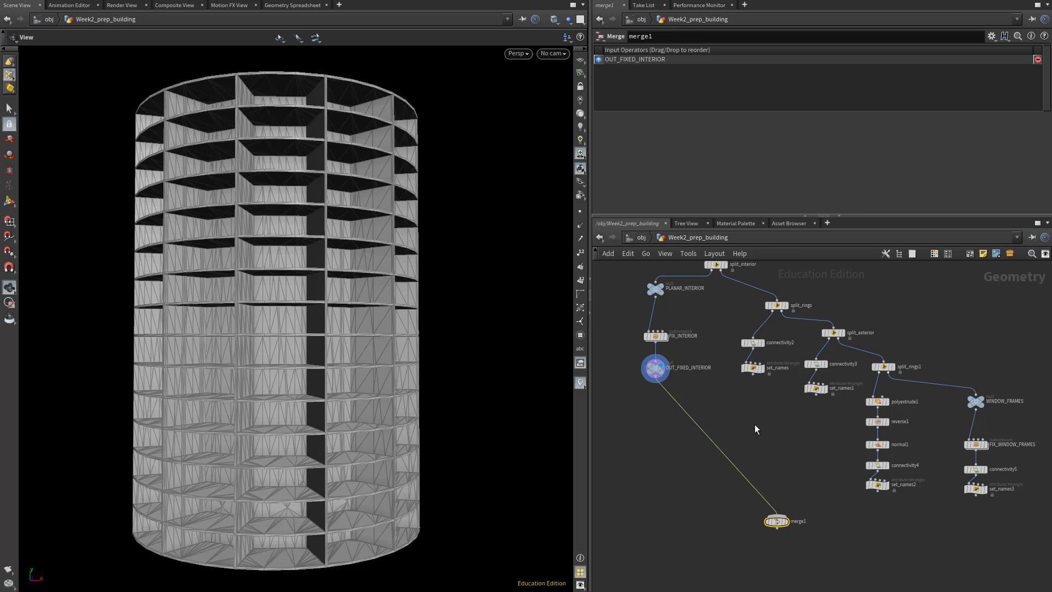
{"action": "left_click", "coordinate": [754, 376]}
{"action": "left_click", "coordinate": [777, 516]}
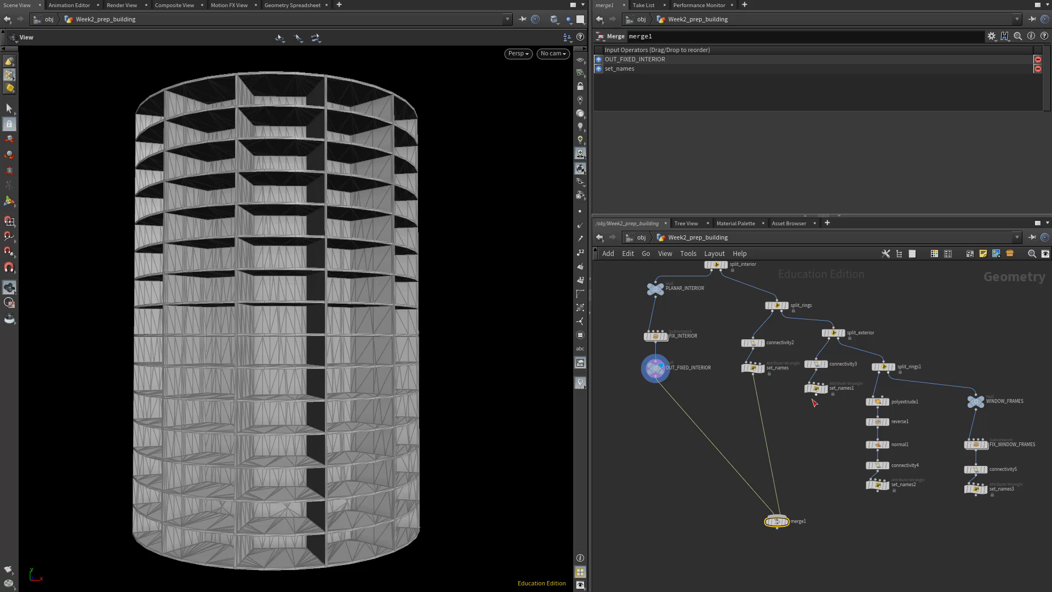
{"action": "left_click", "coordinate": [816, 393]}
{"action": "left_click", "coordinate": [778, 516]}
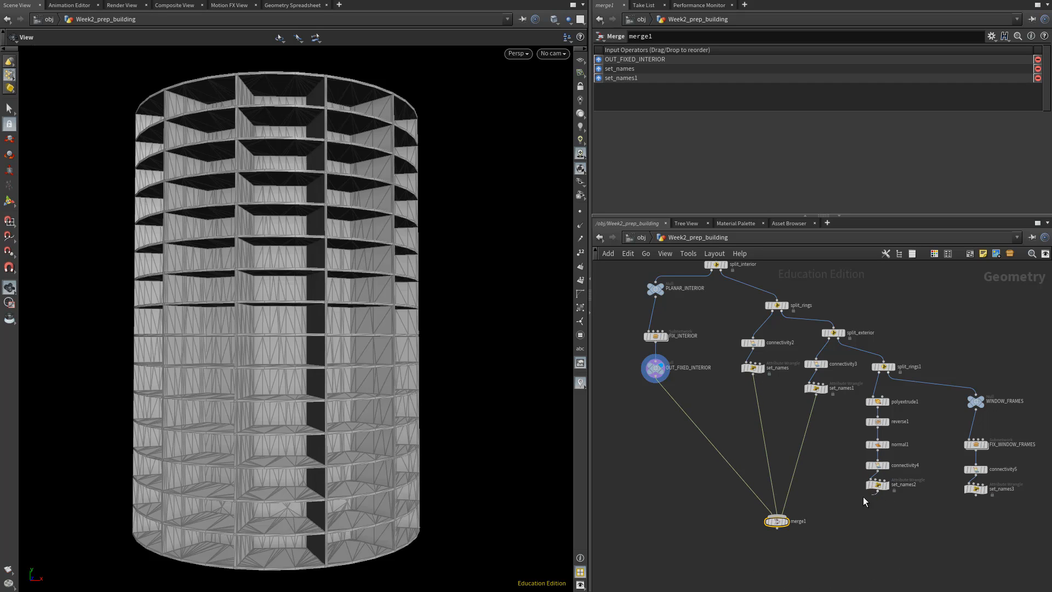
{"action": "left_click", "coordinate": [780, 516]}
{"action": "left_click", "coordinate": [976, 495]}
{"action": "left_click", "coordinate": [783, 516]}
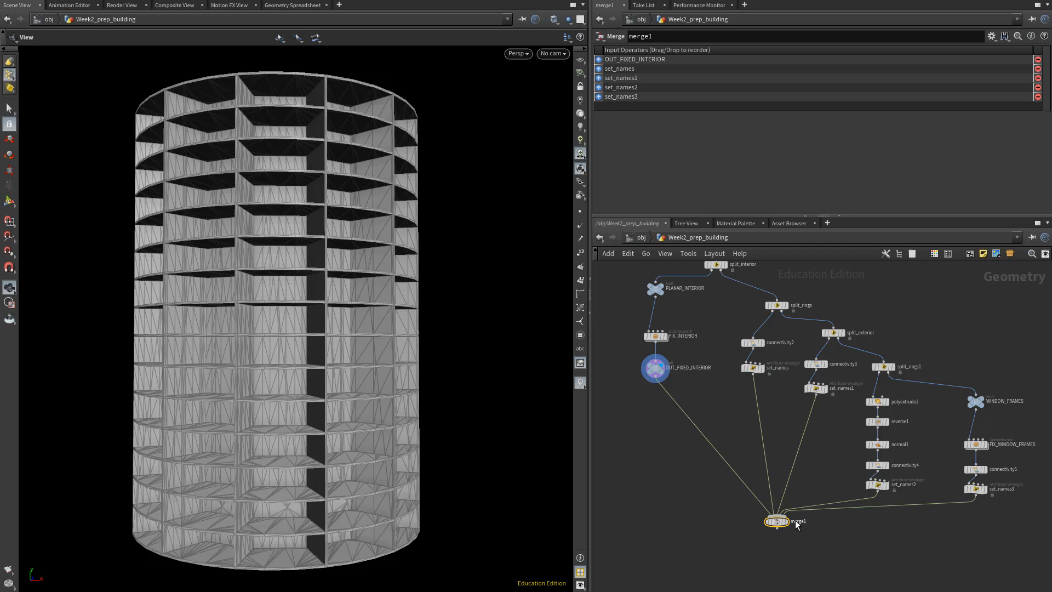
Display the merged building and give the node network more room beside the 3D view.
{"action": "left_click", "coordinate": [786, 522]}
{"action": "scroll", "coordinate": [811, 439], "scroll_direction": "up", "scroll_amount": 5}
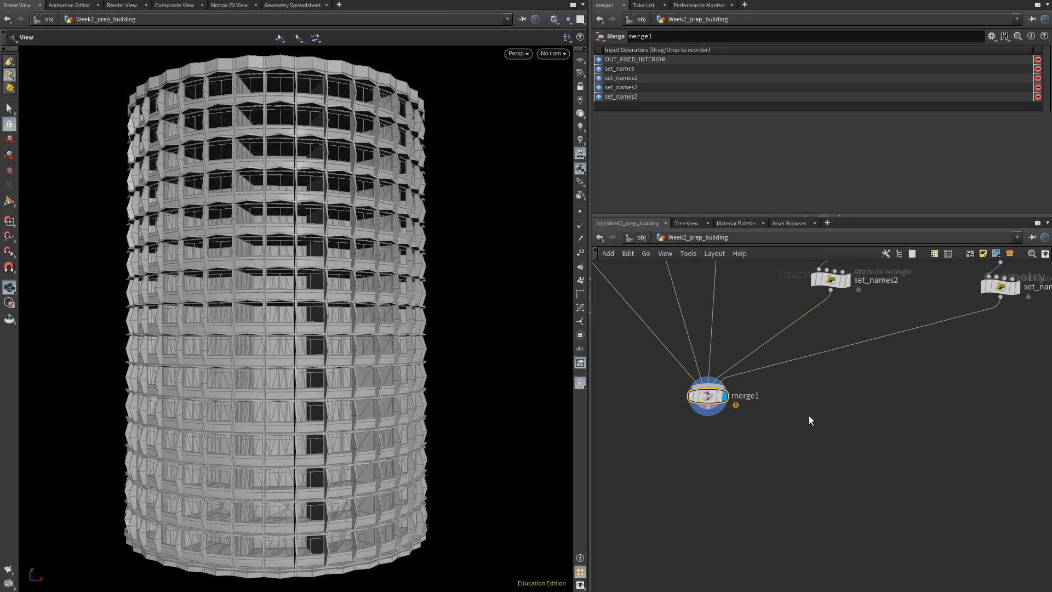
{"action": "left_click_drag", "start_coordinate": [589, 460], "coordinate": [480, 463]}
{"action": "right_click_drag", "start_coordinate": [309, 406], "coordinate": [487, 459]}
{"action": "middle_click_drag", "start_coordinate": [294, 426], "coordinate": [370, 448]}
{"action": "right_click_drag", "start_coordinate": [370, 447], "coordinate": [352, 449]}
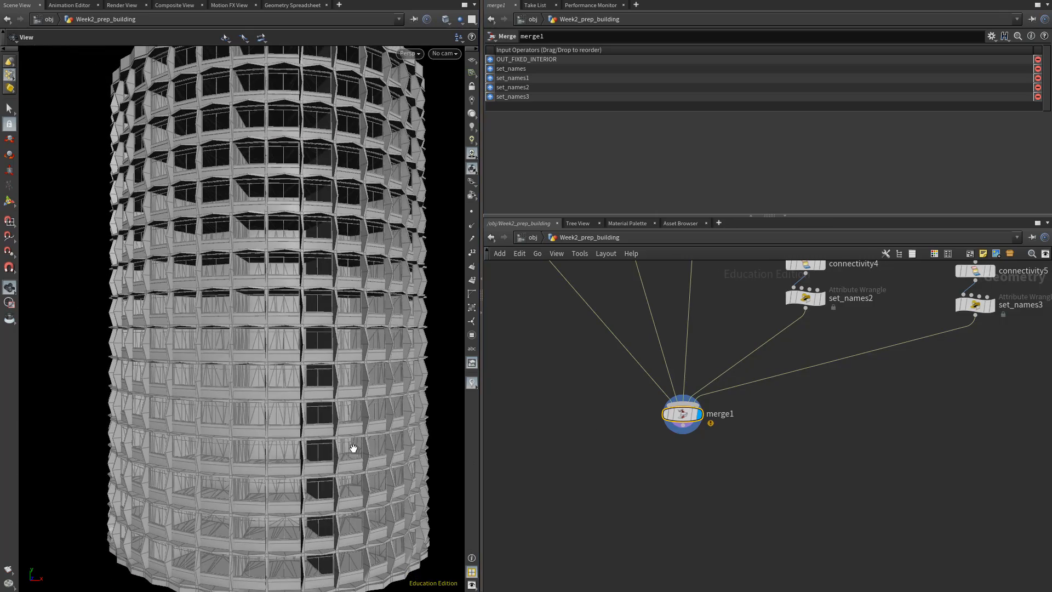
{"action": "middle_click_drag", "start_coordinate": [352, 449], "coordinate": [331, 447]}
Add a Group node and connect the output of merge1 to its first input.
{"action": "key", "text": "Tab"}
{"action": "type", "text": "group"}
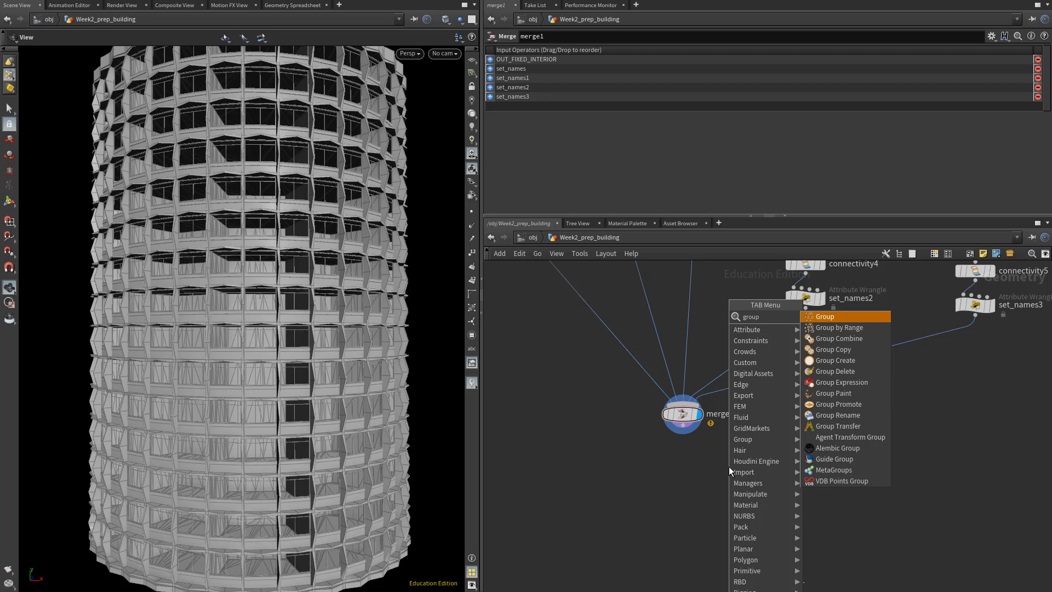
{"action": "key", "text": "Return"}
{"action": "left_click", "coordinate": [821, 459]}
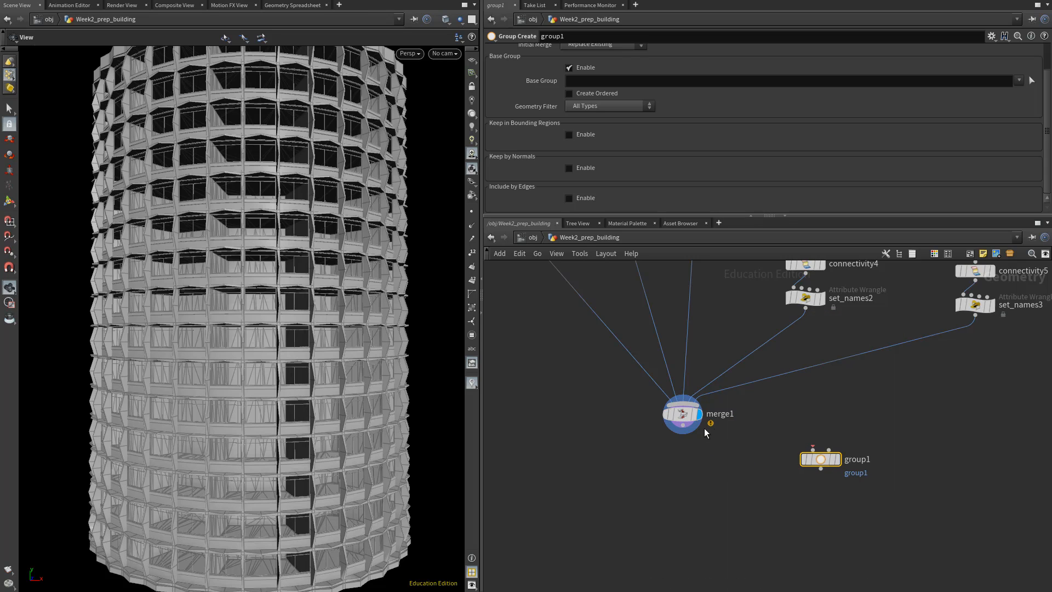
{"action": "left_click_drag", "start_coordinate": [683, 425], "coordinate": [823, 464]}
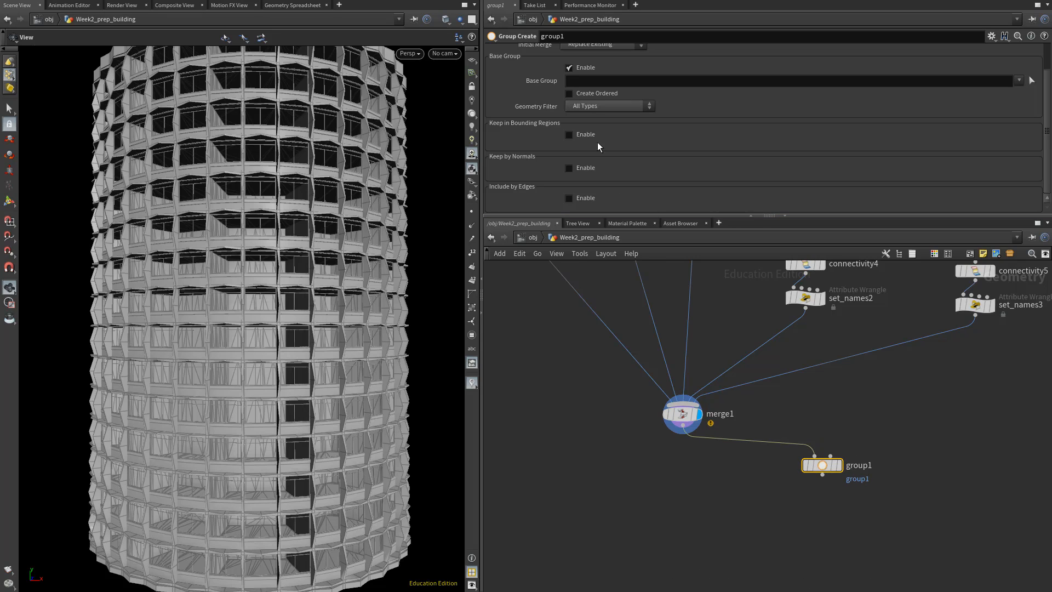
Name the group unshared, disable its base group, include by unshared edges, and display the Group node.
{"action": "left_click", "coordinate": [569, 67]}
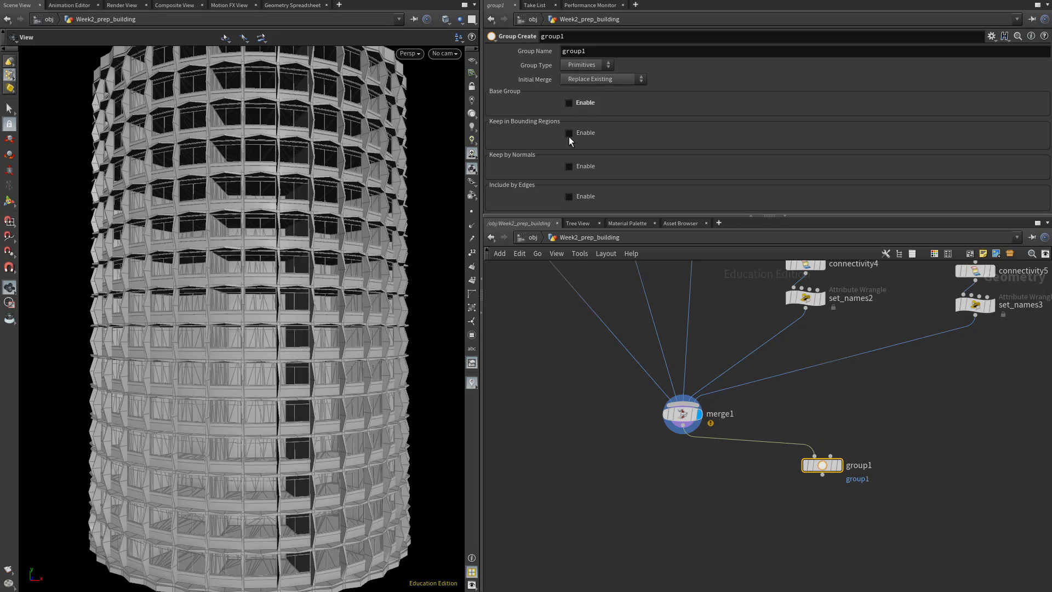
{"action": "left_click", "coordinate": [601, 51]}
{"action": "type", "text": "unshared"}
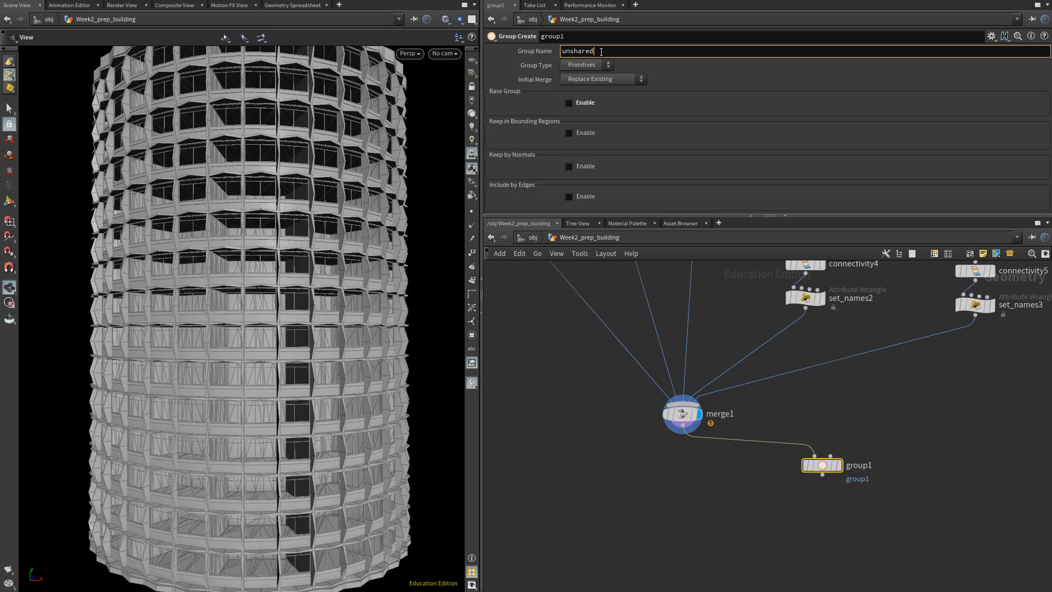
{"action": "key", "text": "Return"}
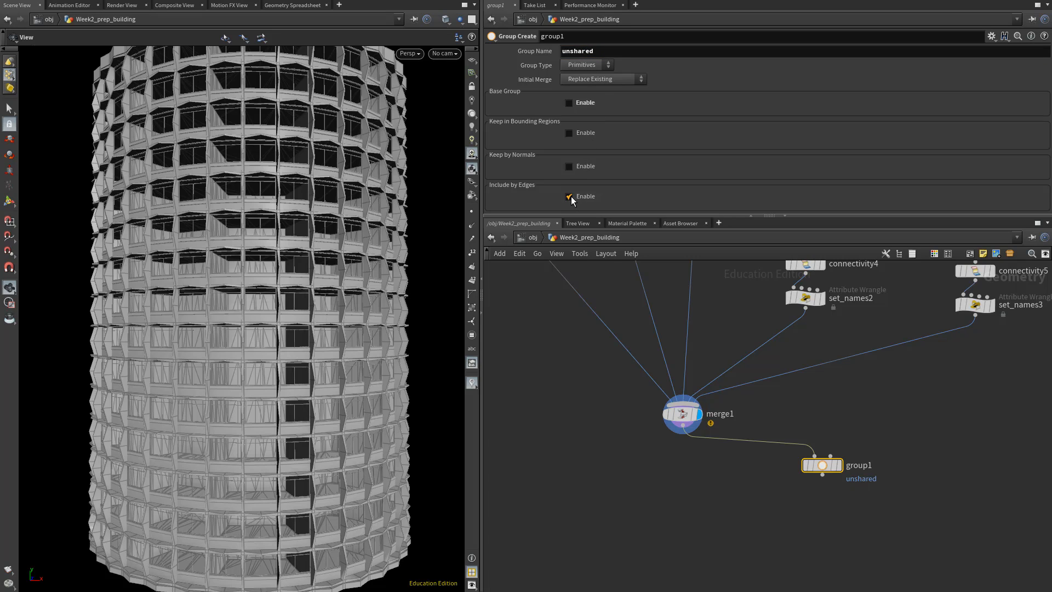
{"action": "left_click", "coordinate": [570, 196]}
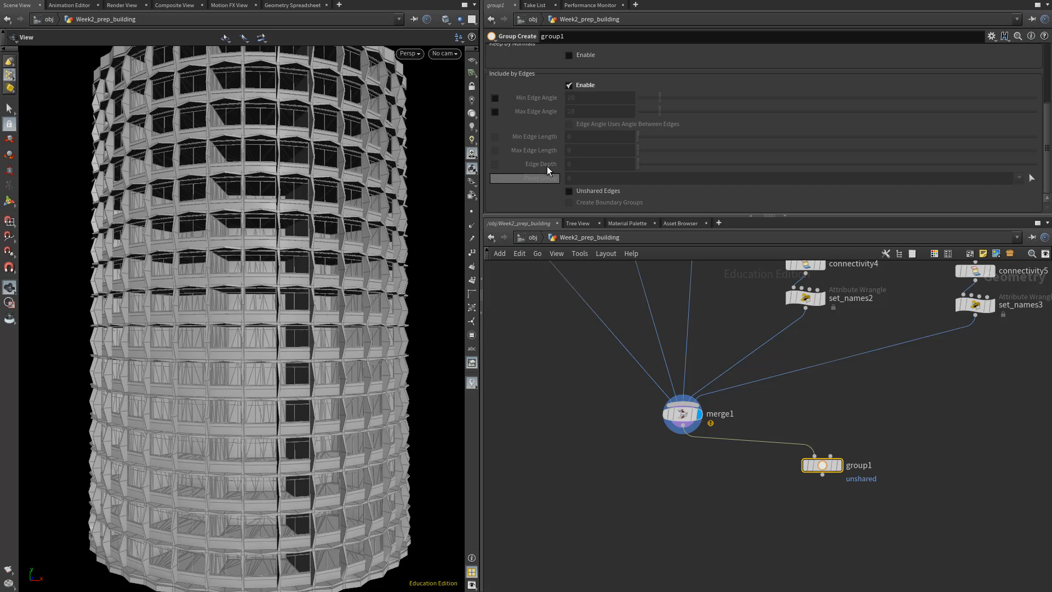
{"action": "left_click", "coordinate": [569, 191]}
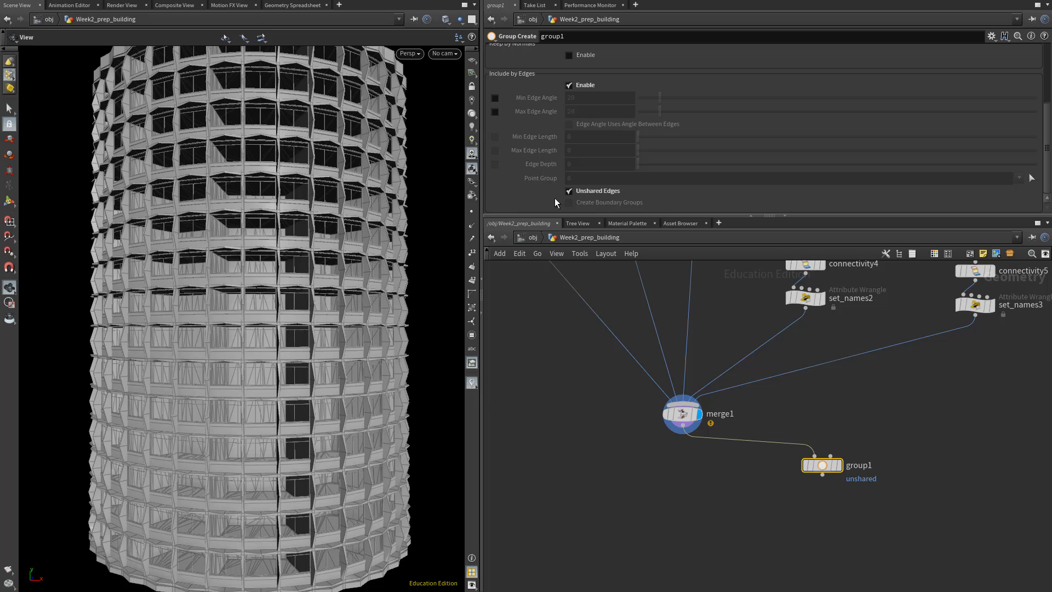
{"action": "left_click", "coordinate": [840, 465]}
{"action": "middle_click", "coordinate": [836, 467]}
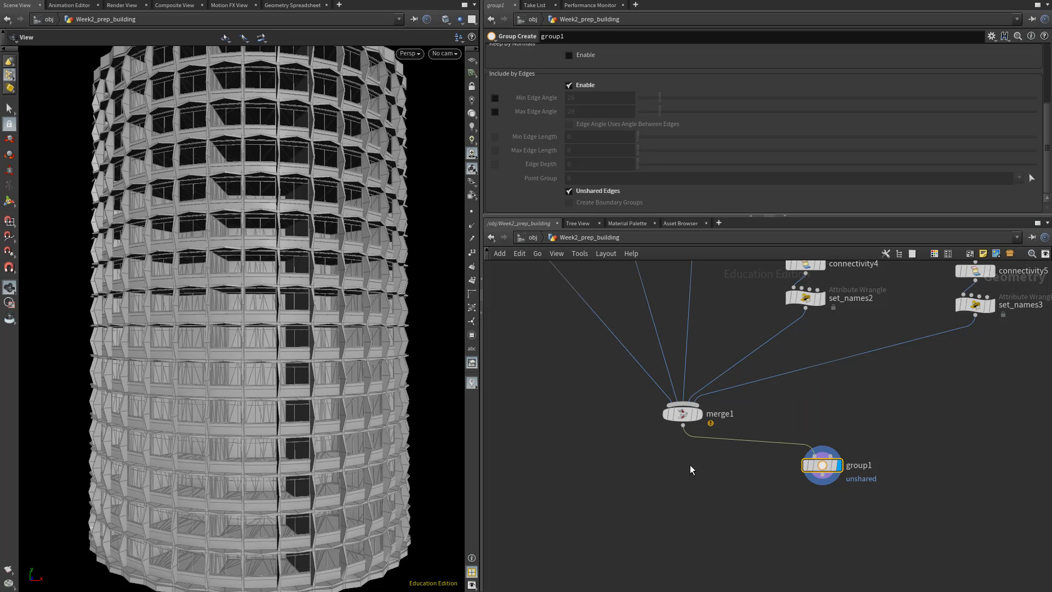
Open the geometry spreadsheet of merge1 and widen it and its path column to read the full paths.
{"action": "right_click", "coordinate": [684, 414]}
{"action": "left_click", "coordinate": [711, 469]}
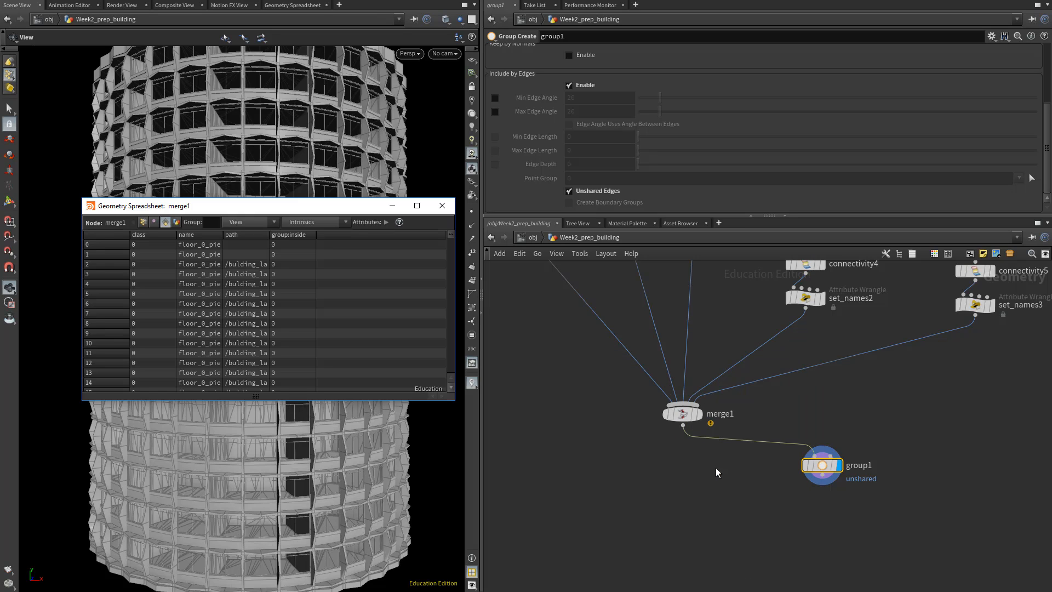
{"action": "left_click_drag", "start_coordinate": [458, 291], "coordinate": [1020, 291]}
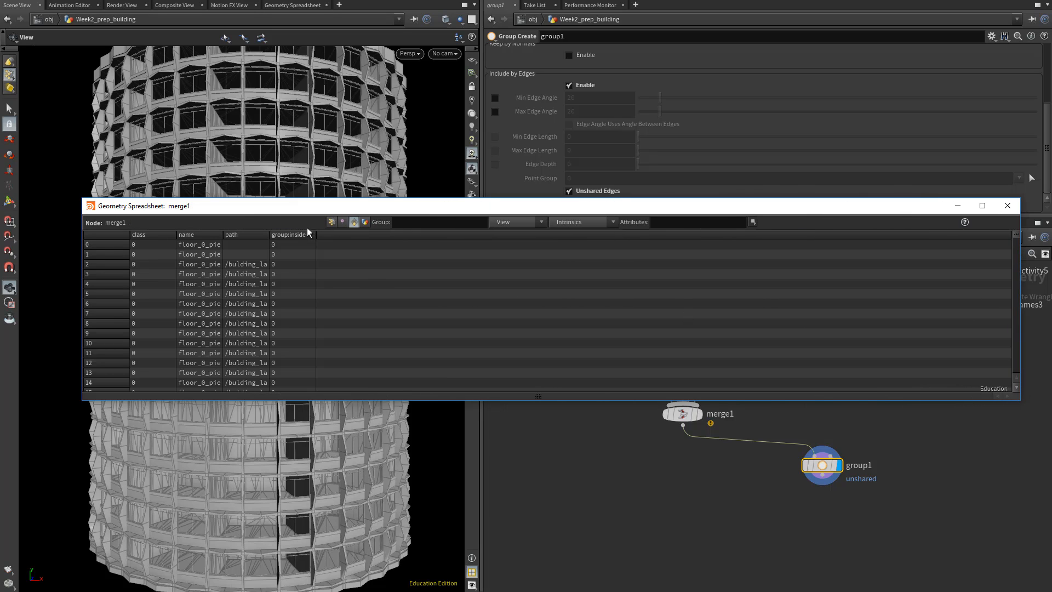
{"action": "left_click_drag", "start_coordinate": [345, 208], "coordinate": [316, 209]}
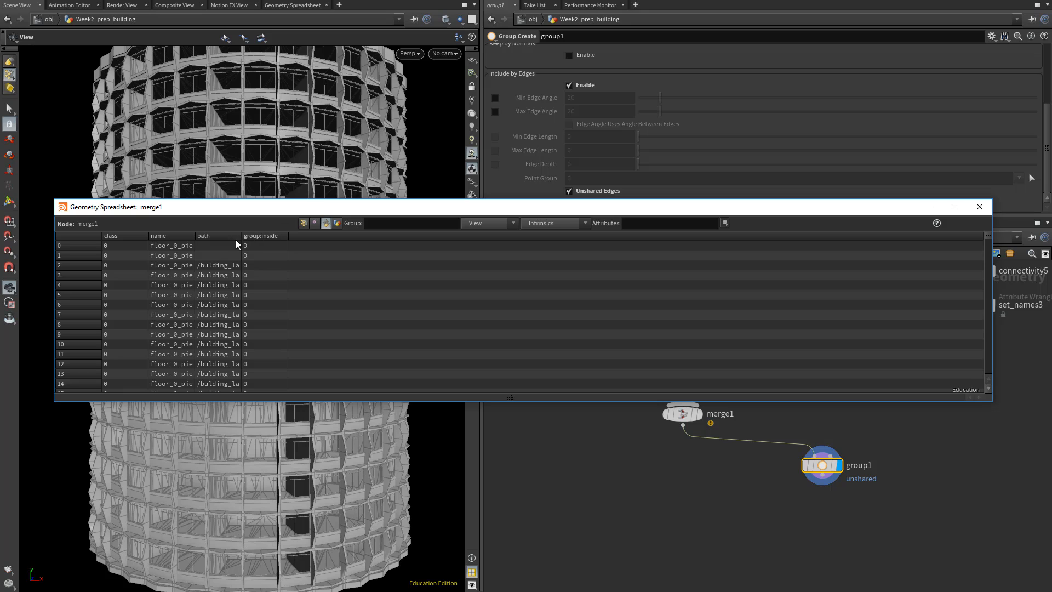
{"action": "left_click_drag", "start_coordinate": [240, 238], "coordinate": [901, 268]}
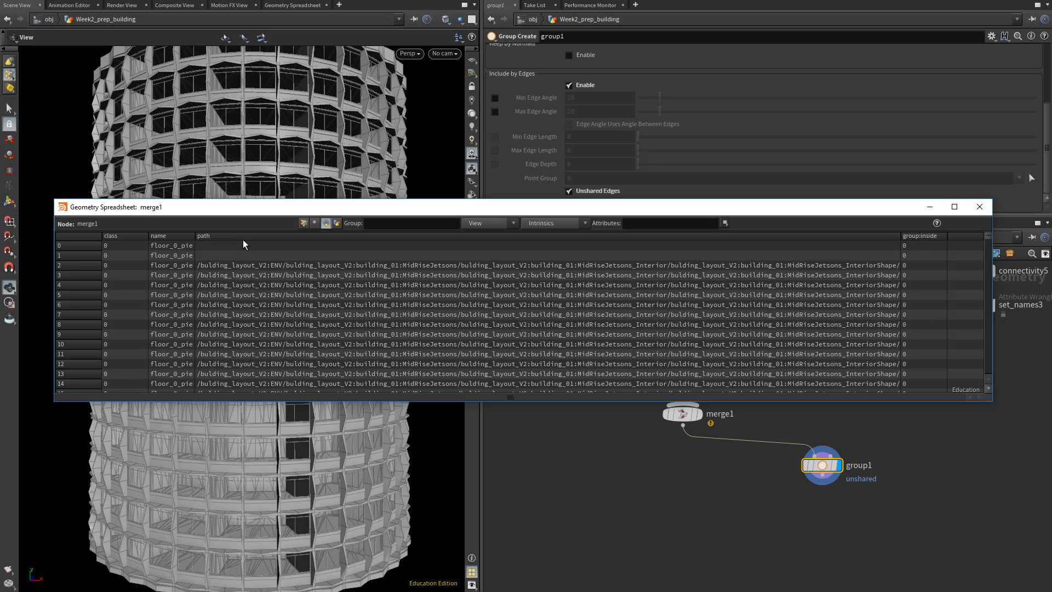
Sort the merge1 spreadsheet by path, examine which primitives lack a path value, and close the spreadsheet.
{"action": "left_click", "coordinate": [207, 236]}
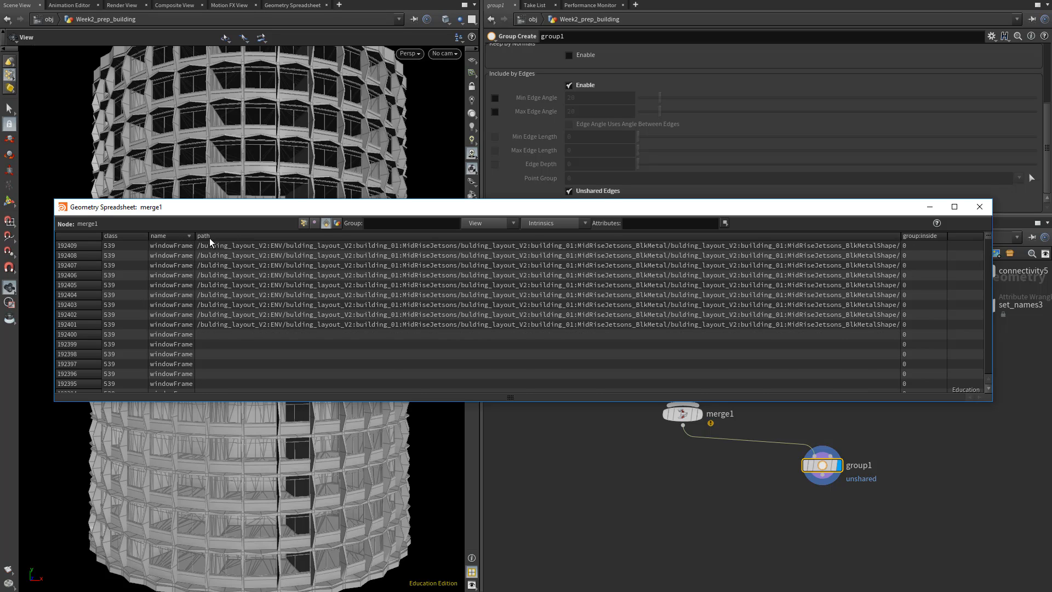
{"action": "left_click", "coordinate": [214, 236]}
{"action": "left_click", "coordinate": [231, 236]}
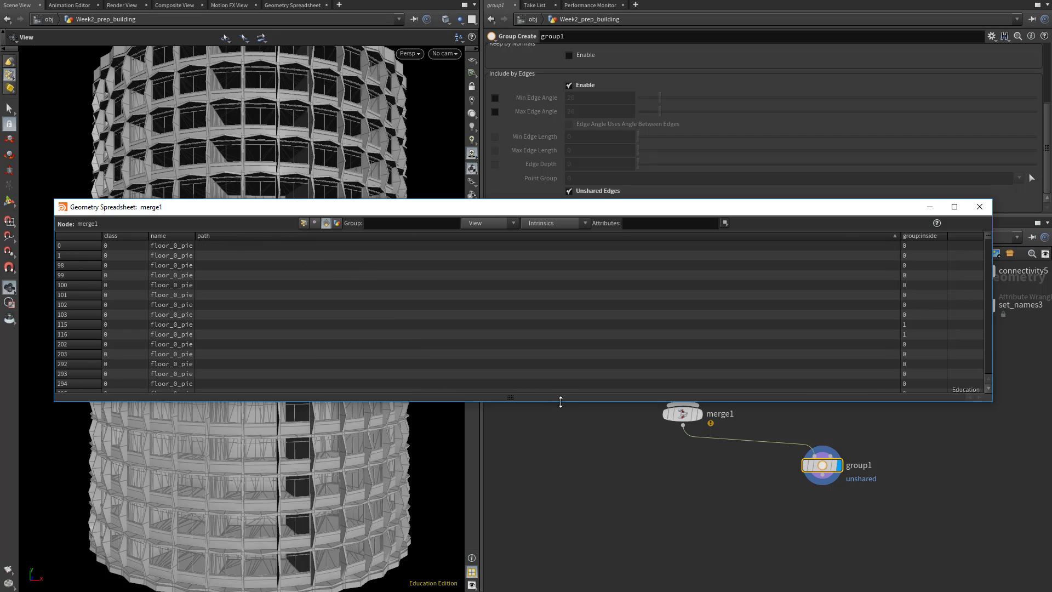
{"action": "left_click_drag", "start_coordinate": [561, 401], "coordinate": [526, 570]}
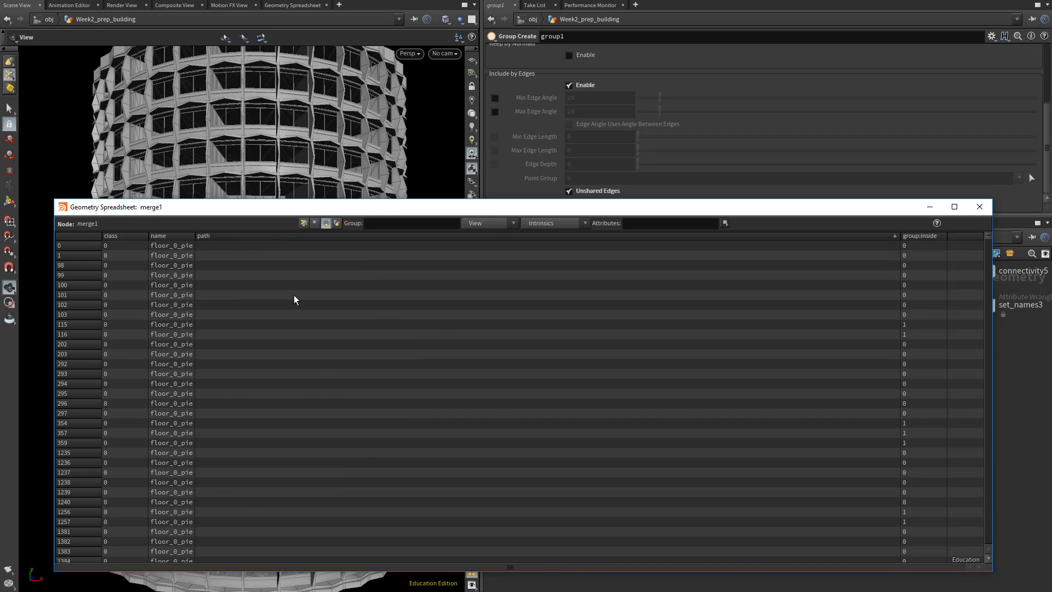
{"action": "left_click_drag", "start_coordinate": [383, 203], "coordinate": [385, 37]}
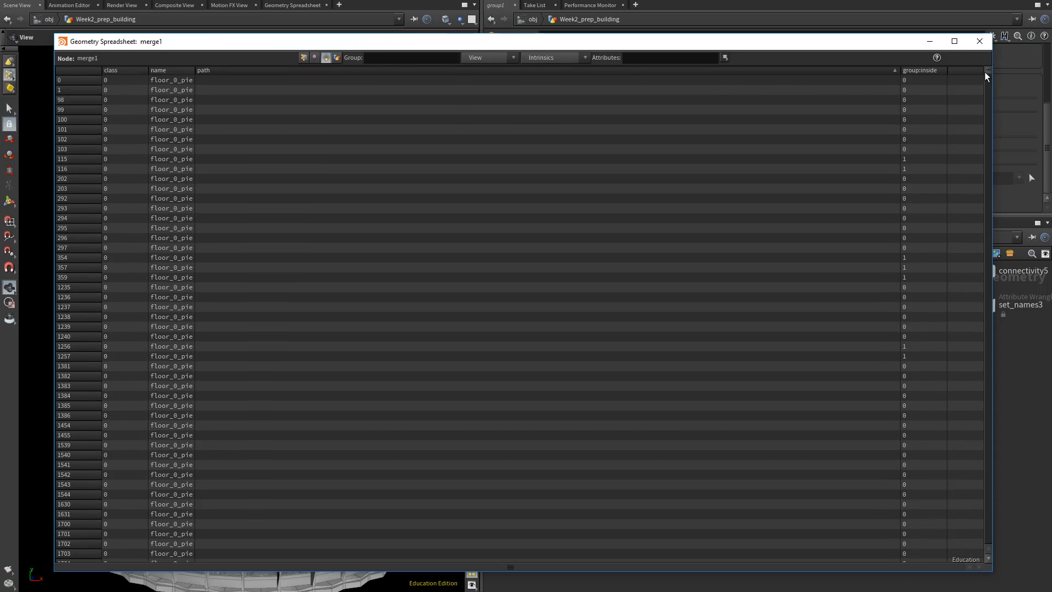
{"action": "mouse_move", "coordinate": [985, 72]}
{"action": "left_mouse_down"}
{"action": "mouse_move", "coordinate": [1021, 560]}
{"action": "mouse_move", "coordinate": [985, 127]}
{"action": "mouse_move", "coordinate": [991, 91]}
{"action": "left_mouse_up"}
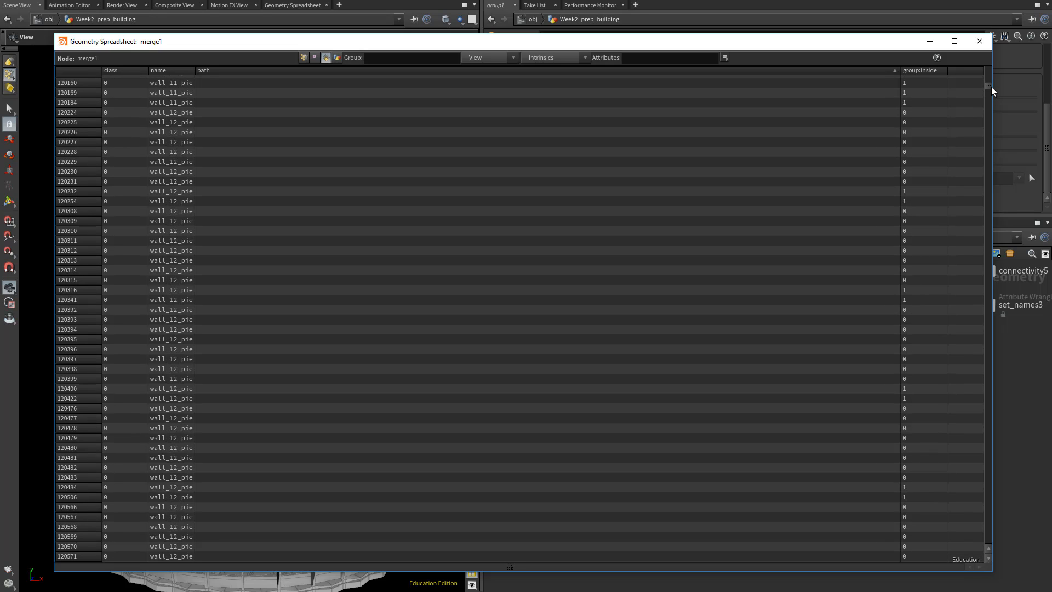
{"action": "left_click_drag", "start_coordinate": [991, 87], "coordinate": [998, 68]}
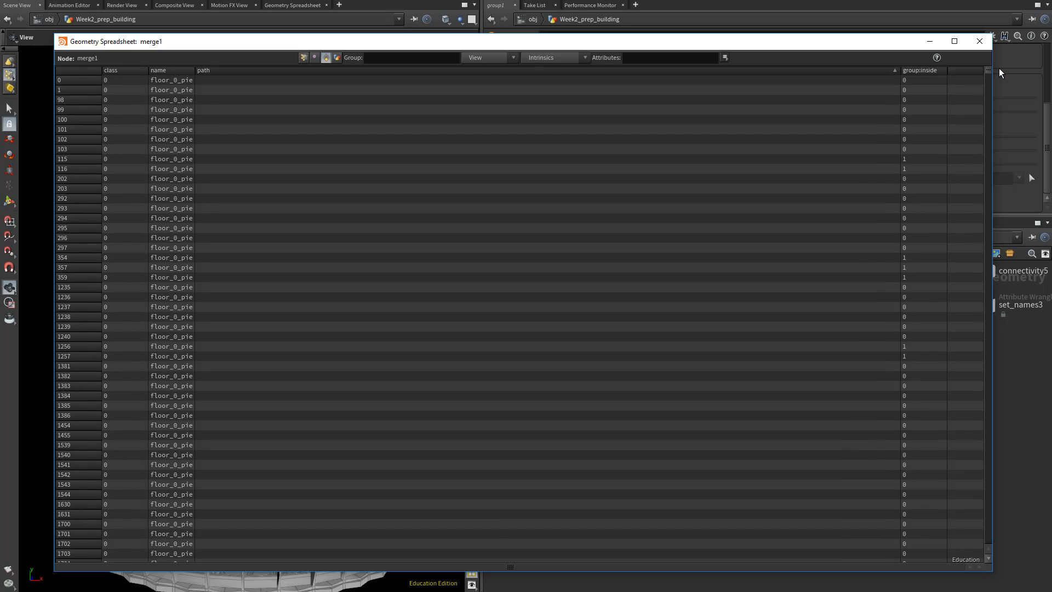
{"action": "left_click", "coordinate": [981, 43]}
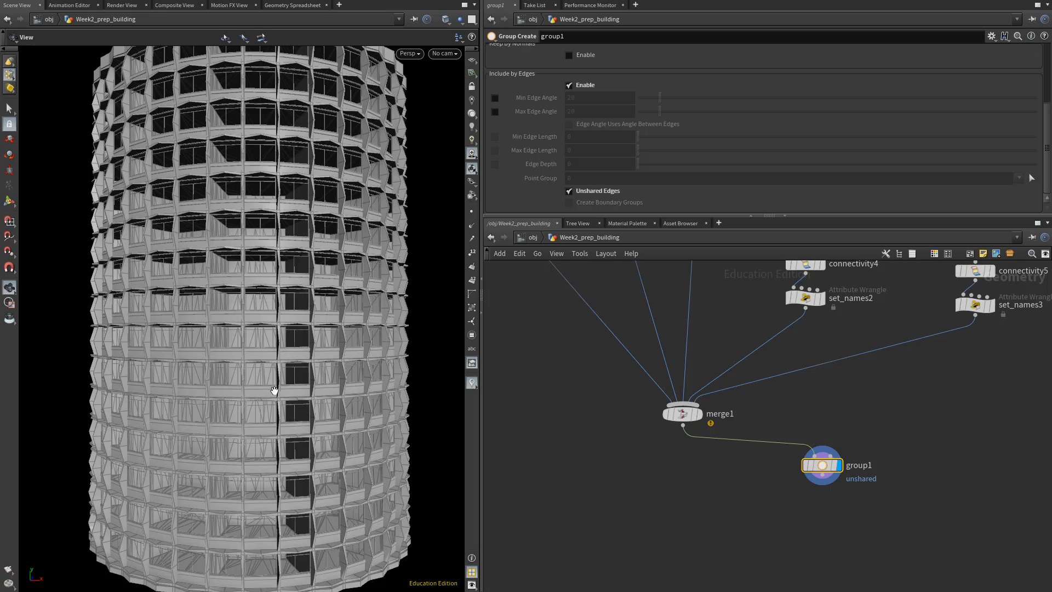
Select the polyextrude1 node and examine its extrusion and output geometry parameters.
{"action": "middle_click_drag", "start_coordinate": [596, 360], "coordinate": [650, 538]}
{"action": "scroll", "coordinate": [650, 536], "scroll_direction": "down", "scroll_amount": 2}
{"action": "middle_click_drag", "start_coordinate": [633, 392], "coordinate": [649, 469]}
{"action": "scroll", "coordinate": [648, 469], "scroll_direction": "up", "scroll_amount": 2}
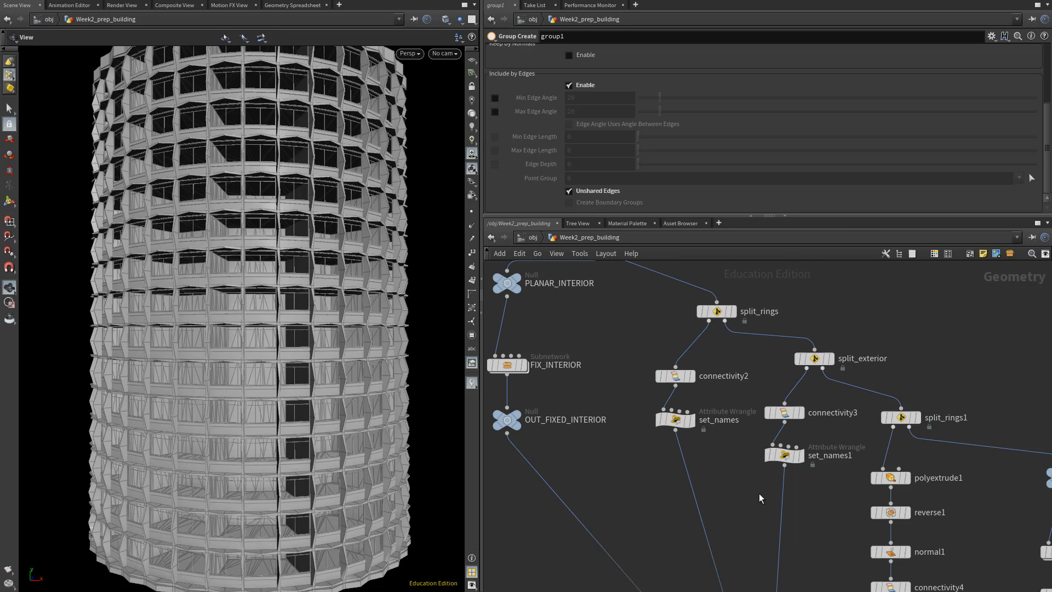
{"action": "middle_click_drag", "start_coordinate": [830, 513], "coordinate": [736, 489]}
{"action": "scroll", "coordinate": [837, 480], "scroll_direction": "up", "scroll_amount": 5}
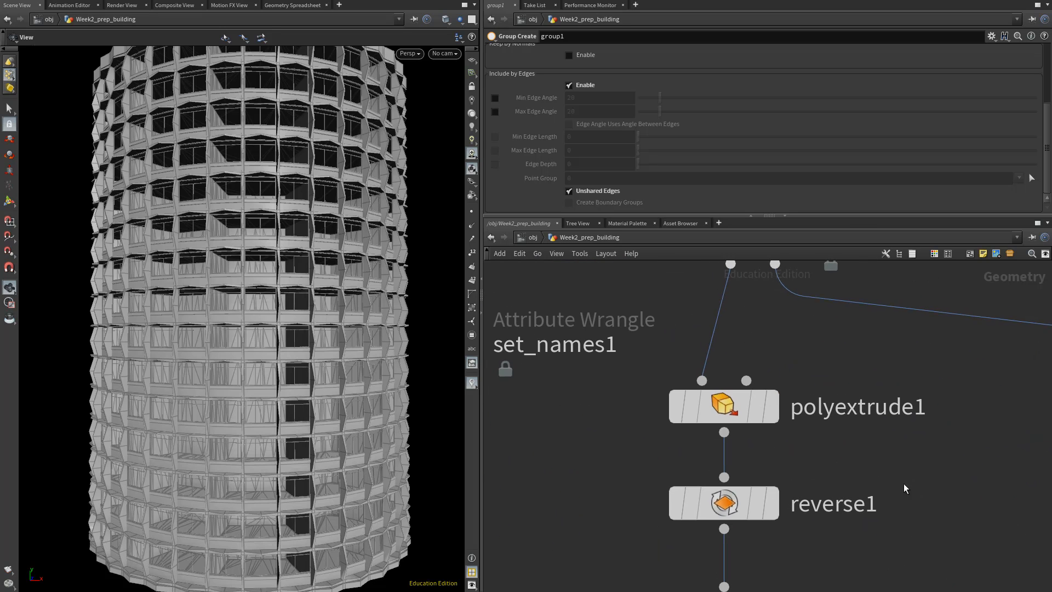
{"action": "left_click_drag", "start_coordinate": [880, 462], "coordinate": [677, 396]}
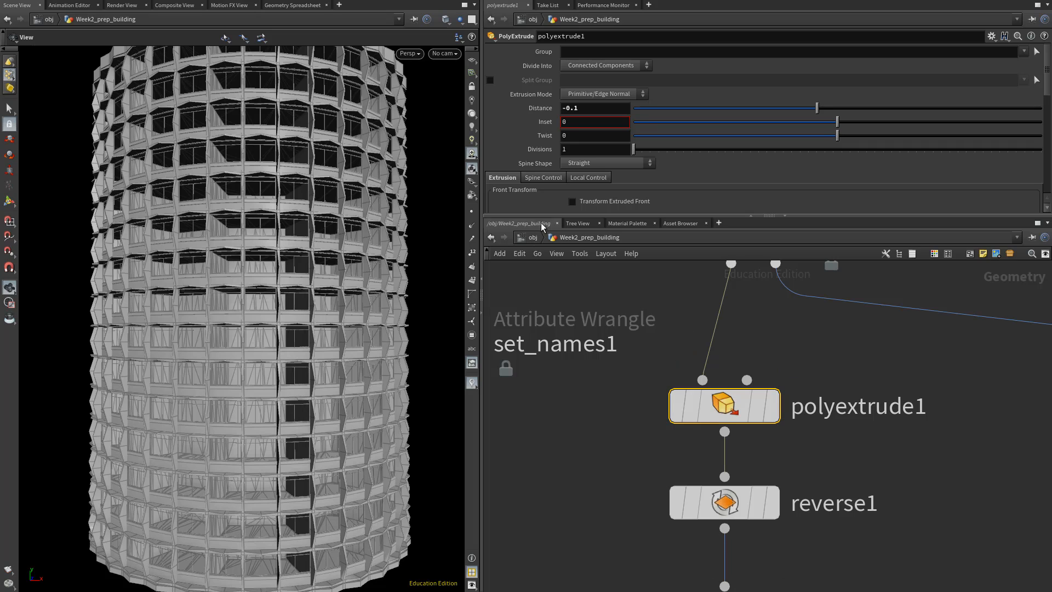
{"action": "left_click_drag", "start_coordinate": [711, 216], "coordinate": [707, 370]}
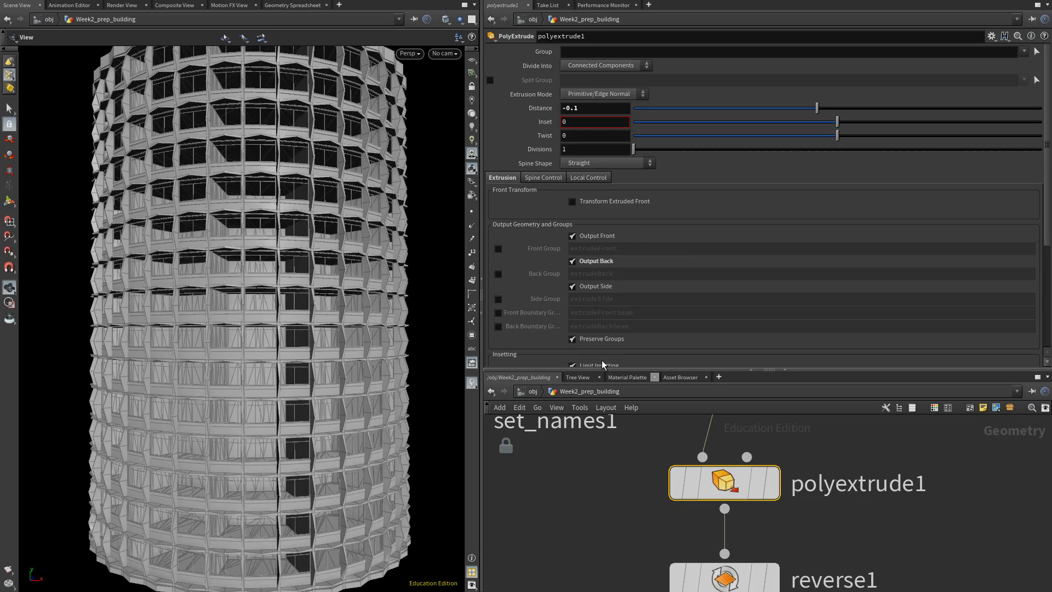
Give the node network more height and return to merge1 with its result displayed.
{"action": "left_click_drag", "start_coordinate": [806, 371], "coordinate": [789, 142]}
{"action": "scroll", "coordinate": [582, 535], "scroll_direction": "down", "scroll_amount": 3}
{"action": "middle_click_drag", "start_coordinate": [610, 382], "coordinate": [636, 222]}
{"action": "scroll", "coordinate": [636, 222], "scroll_direction": "down", "scroll_amount": 2}
{"action": "middle_click_drag", "start_coordinate": [613, 574], "coordinate": [743, 382]}
{"action": "scroll", "coordinate": [714, 466], "scroll_direction": "up", "scroll_amount": 2}
{"action": "middle_click_drag", "start_coordinate": [713, 465], "coordinate": [727, 476]}
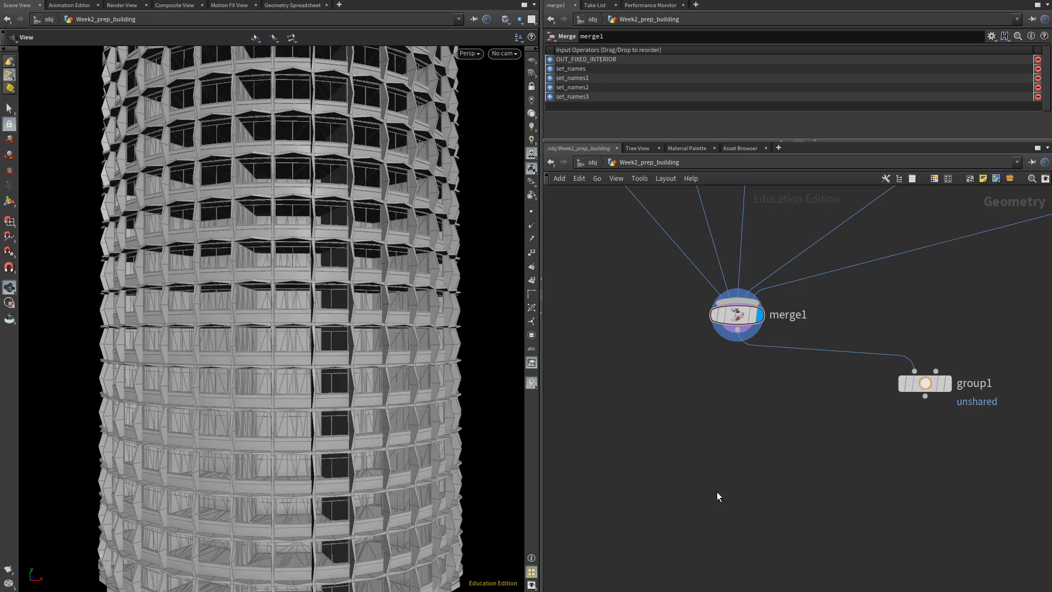
Add a For-Each Named Primitive loop below merge1.
{"action": "key", "text": "Tab"}
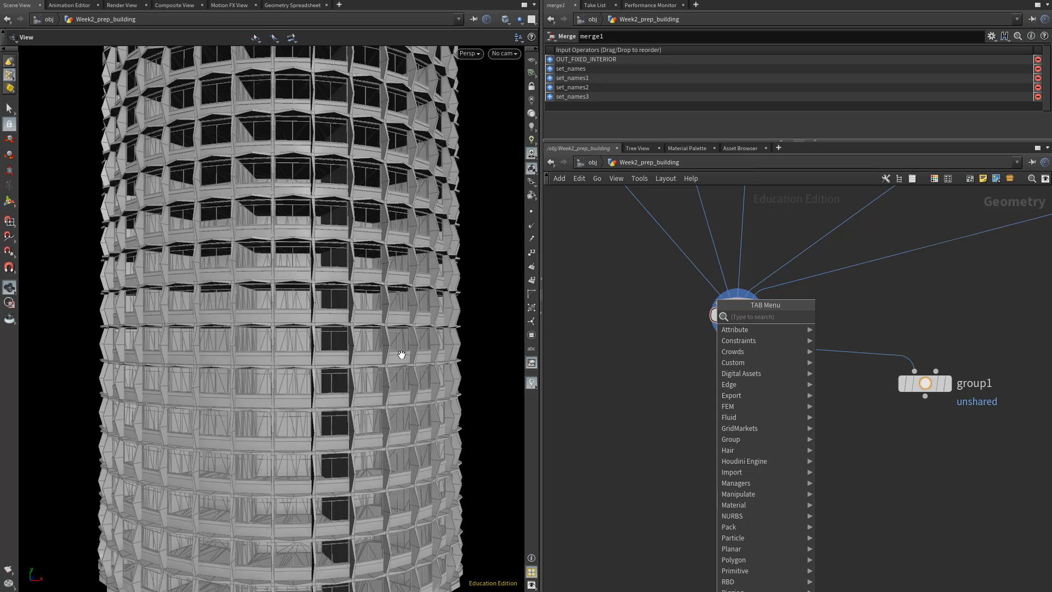
{"action": "left_click", "coordinate": [664, 400]}
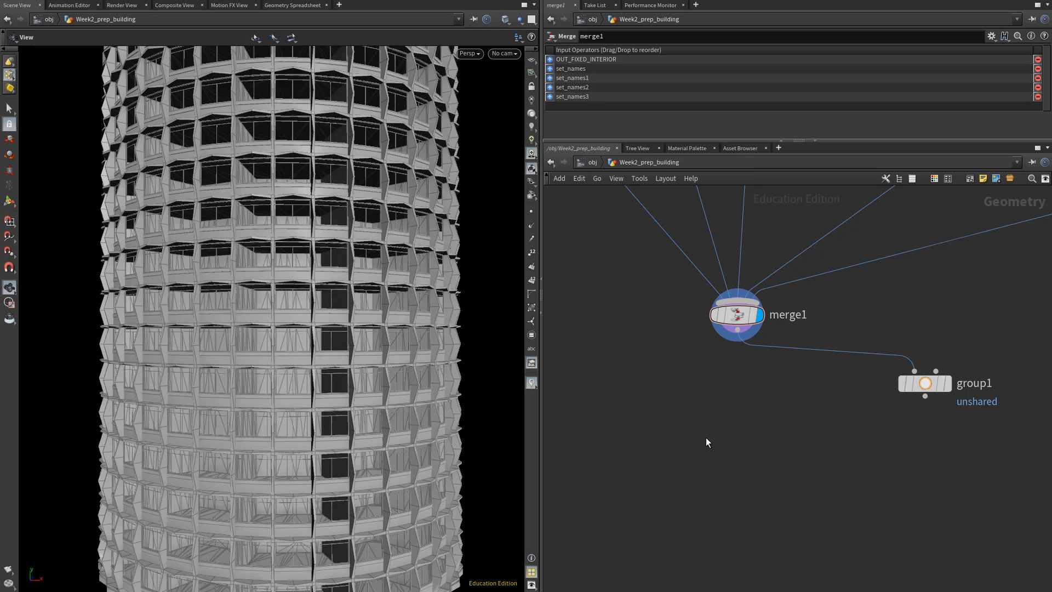
{"action": "key", "text": "Tab"}
{"action": "type", "text": "for"}
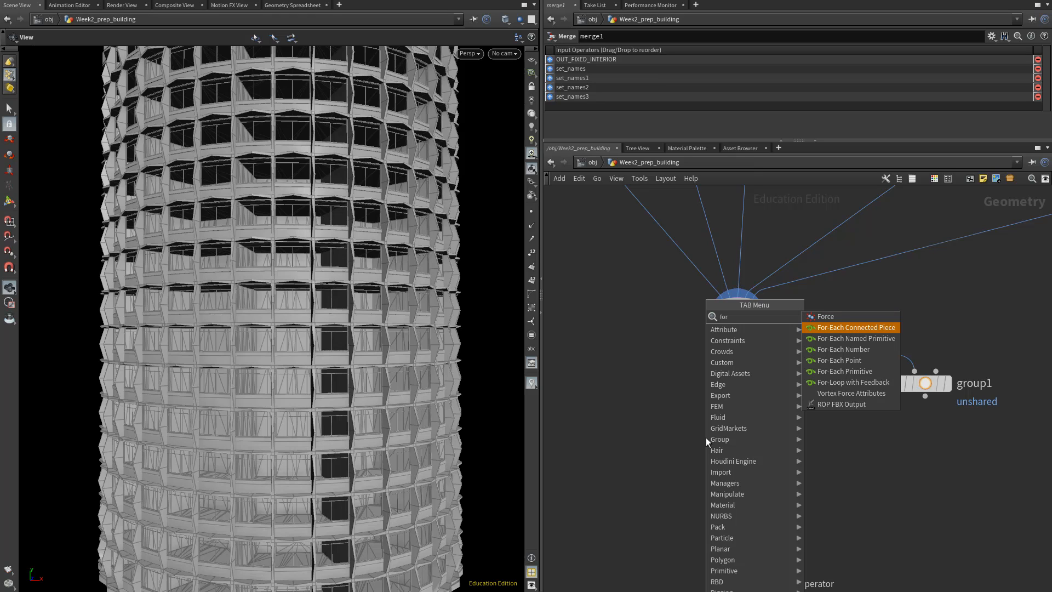
{"action": "key", "text": "Return"}
{"action": "left_click", "coordinate": [705, 437]}
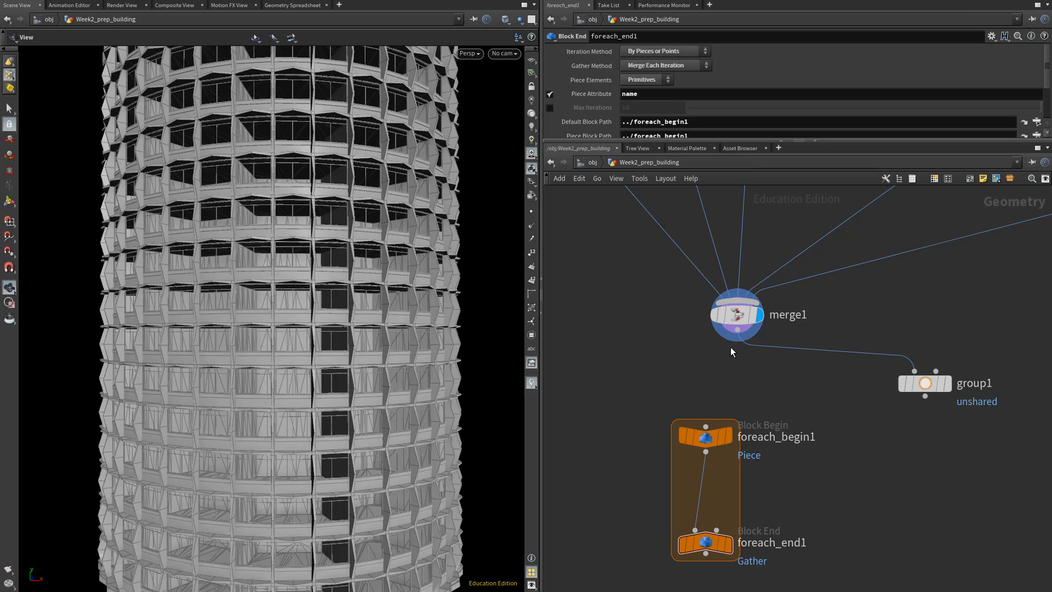
Wire merge1 into foreach_begin1, align the loop beneath merge1, and display foreach_begin1.
{"action": "left_click_drag", "start_coordinate": [738, 330], "coordinate": [732, 439]}
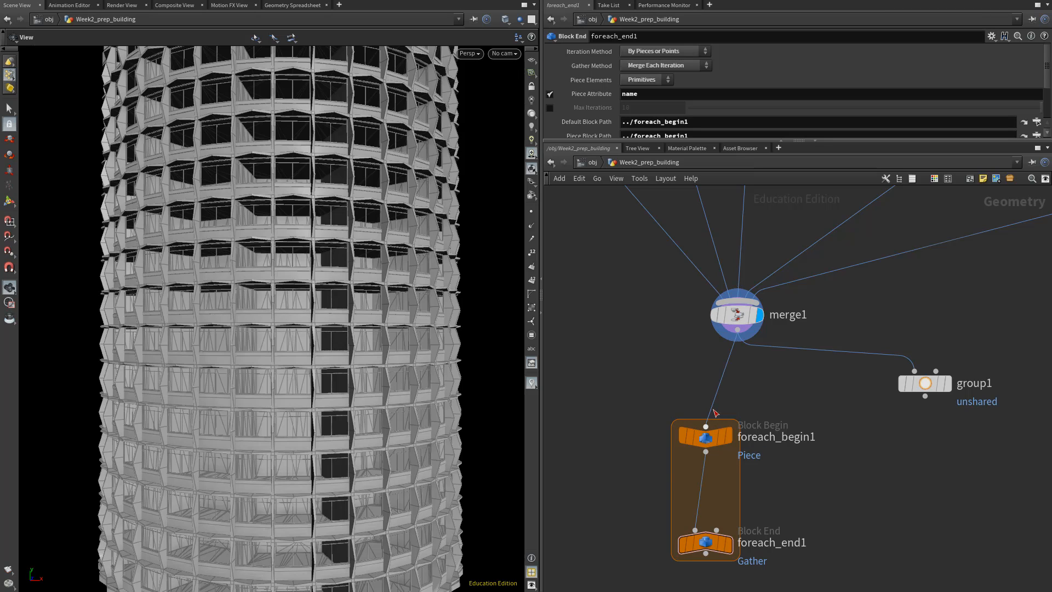
{"action": "left_click", "coordinate": [729, 437]}
{"action": "left_click_drag", "start_coordinate": [794, 576], "coordinate": [740, 451]}
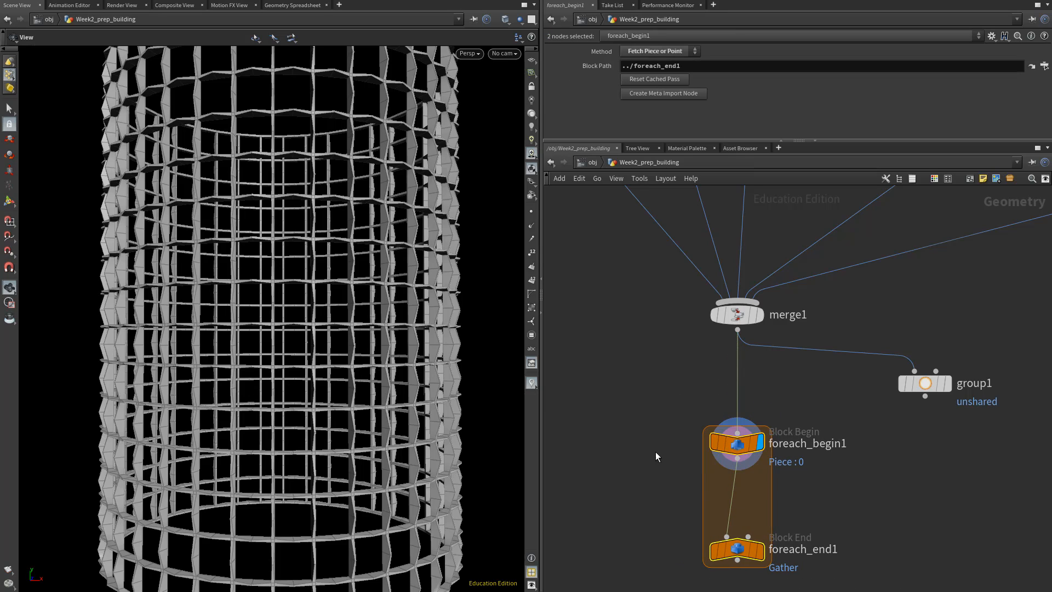
{"action": "left_click", "coordinate": [826, 514]}
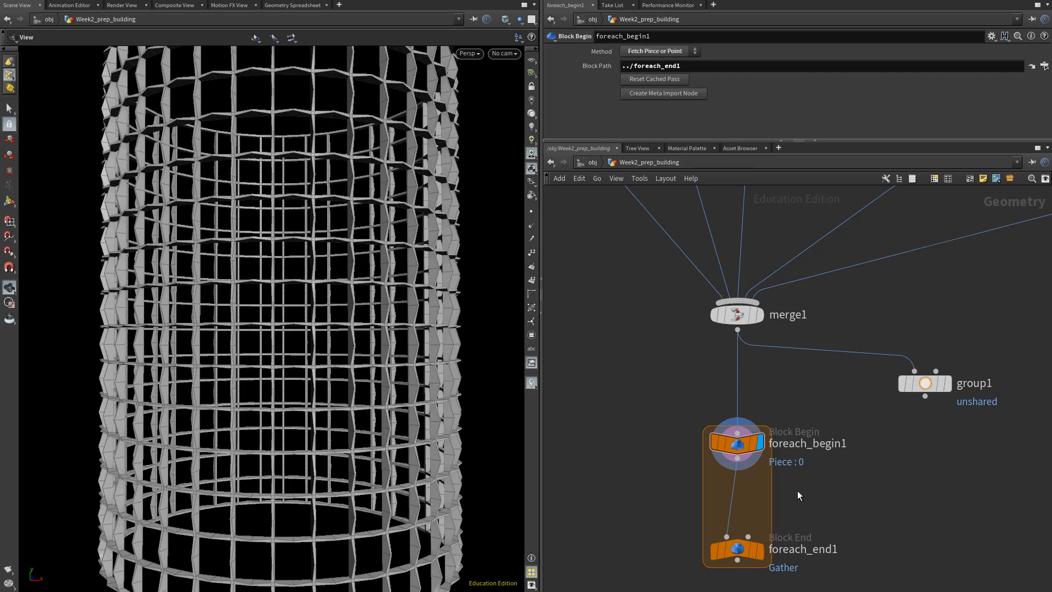
Add a Blast node inside the loop, fed by foreach_begin1, and display its result.
{"action": "key", "text": "Tab"}
{"action": "type", "text": "blast"}
{"action": "key", "text": "Return"}
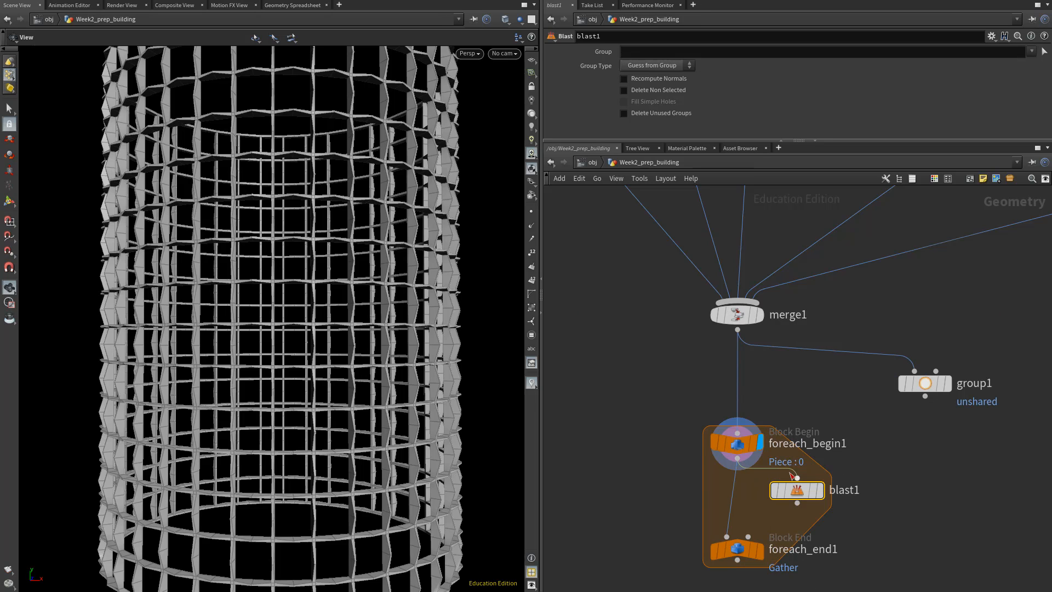
{"action": "left_click_drag", "start_coordinate": [797, 490], "coordinate": [805, 497]}
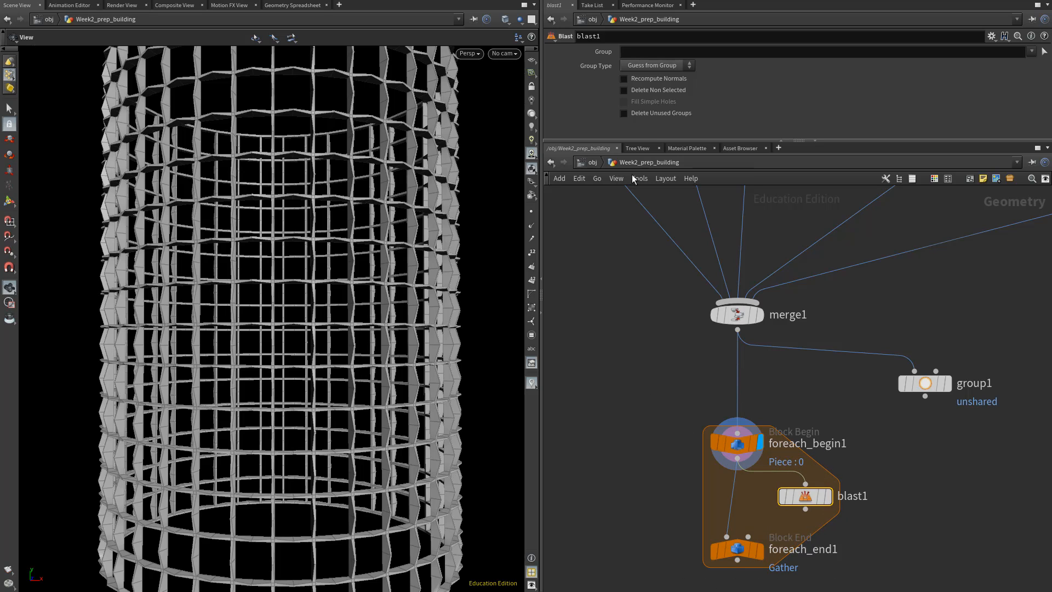
{"action": "left_click", "coordinate": [828, 496]}
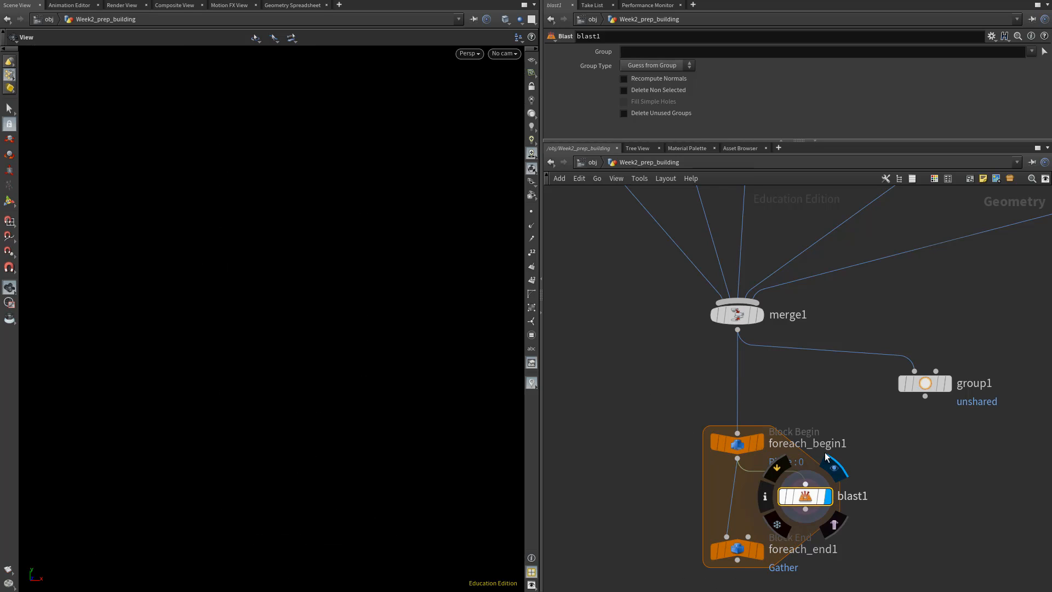
{"action": "left_click", "coordinate": [732, 50]}
{"action": "type", "text": "@path"}
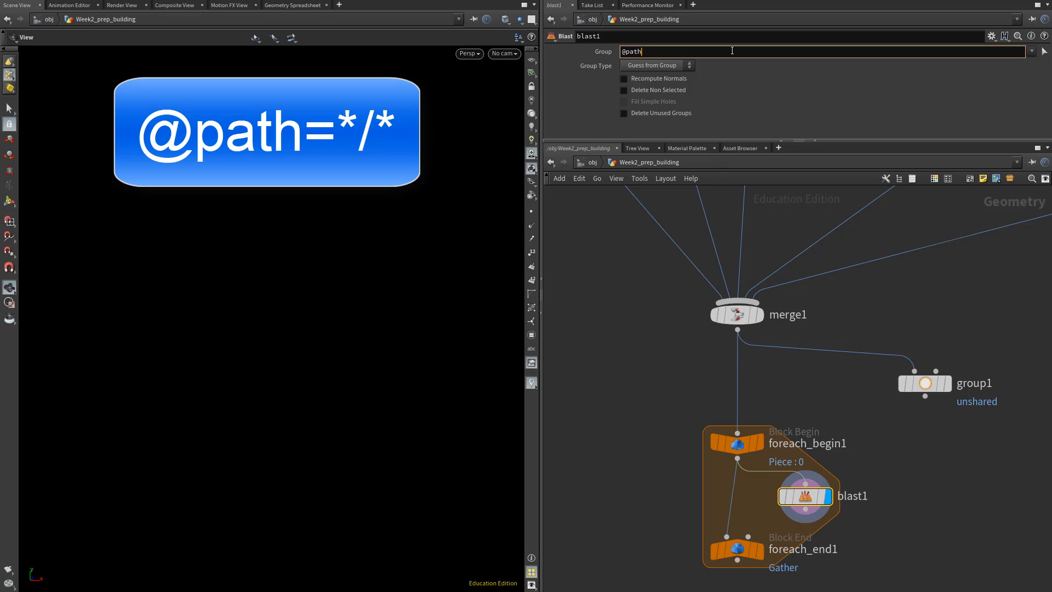
{"action": "type", "text": "=*/*"}
{"action": "key", "text": "Return"}
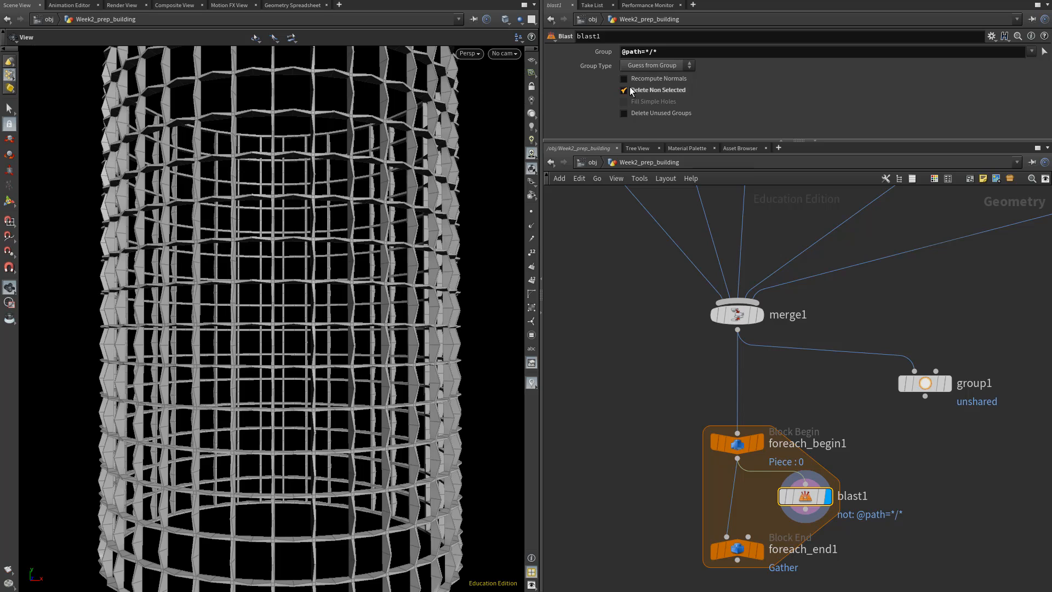
{"action": "left_click", "coordinate": [624, 90]}
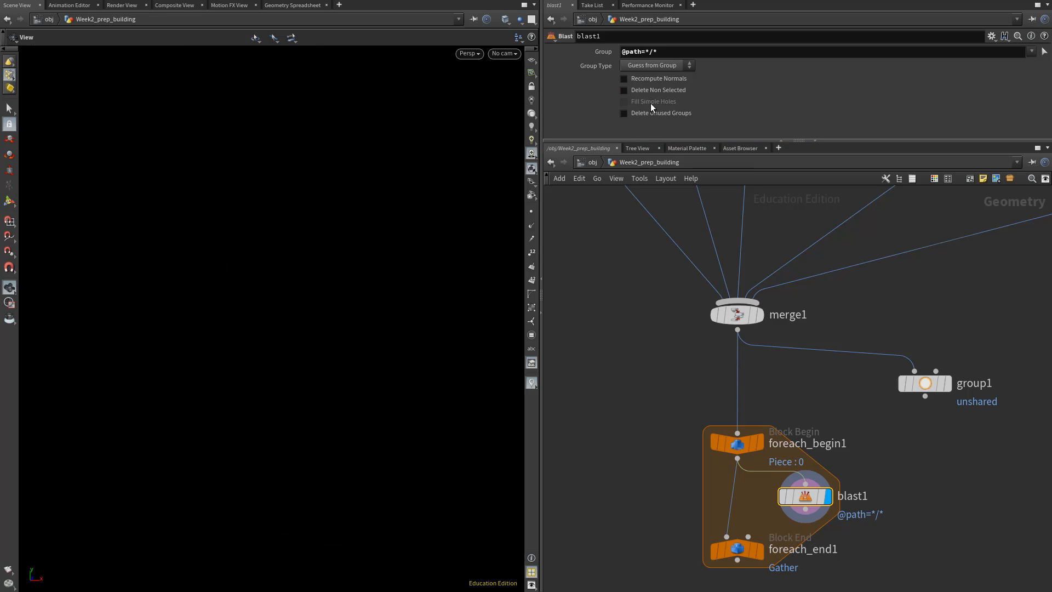
Wire blast1 into foreach_end1 and display the loop's gathered result for the whole building.
{"action": "left_click", "coordinate": [728, 537]}
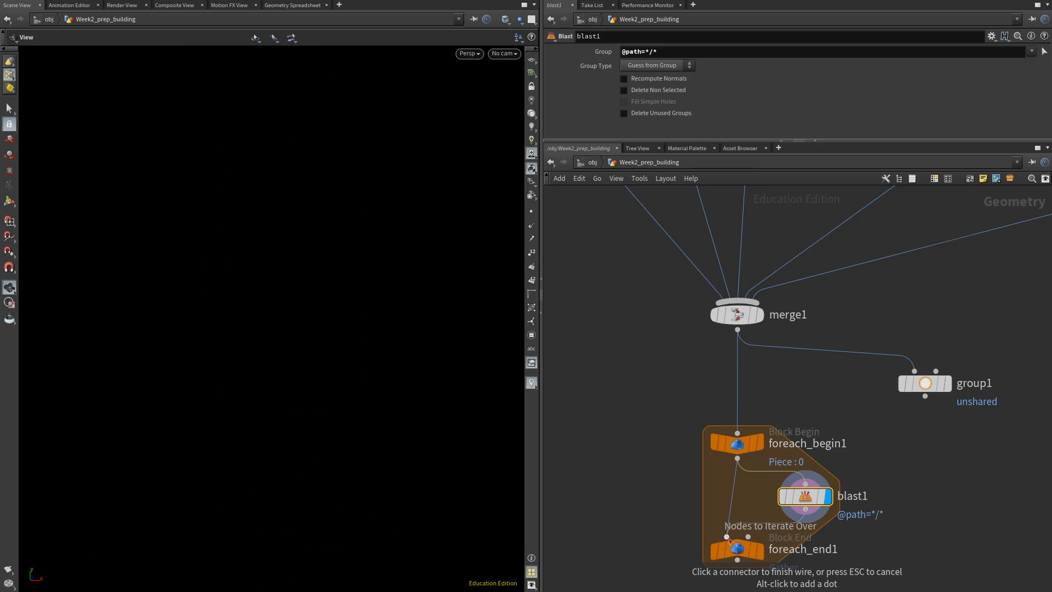
{"action": "key", "text": "Escape"}
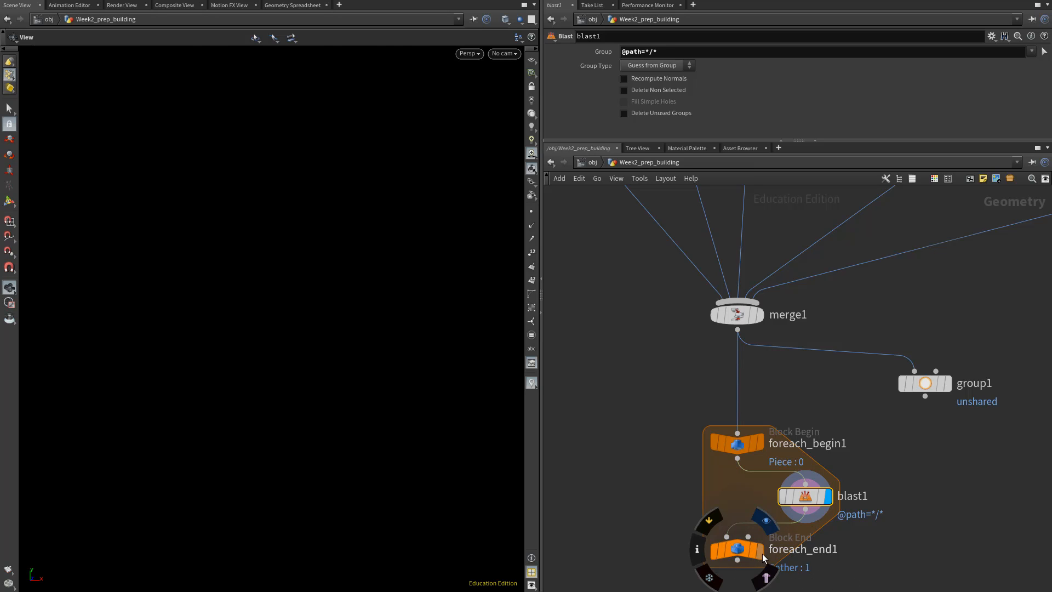
{"action": "left_click", "coordinate": [761, 553]}
{"action": "left_click", "coordinate": [639, 458]}
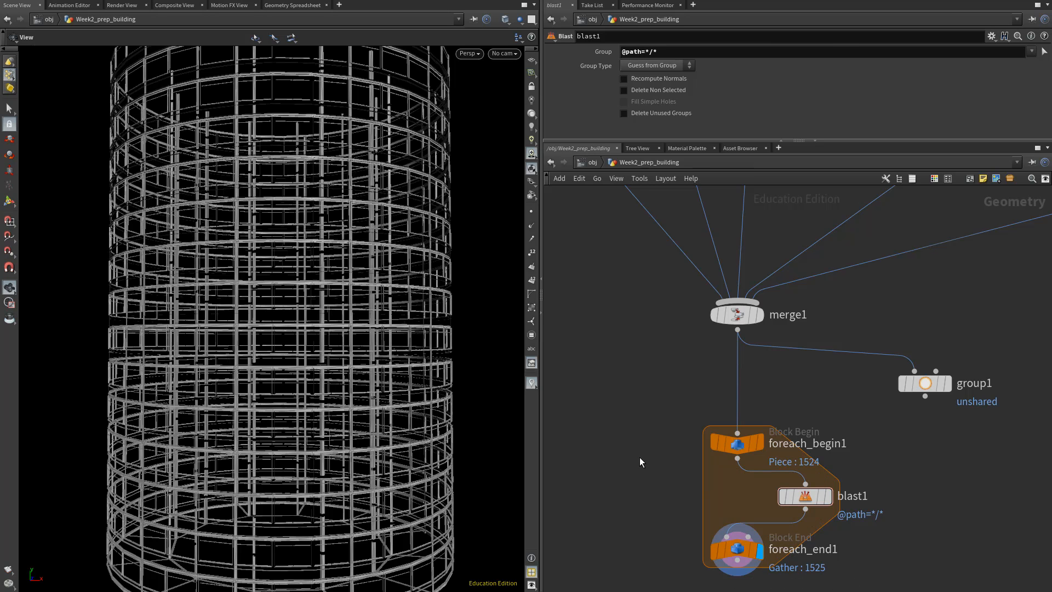
{"action": "left_click_drag", "start_coordinate": [280, 360], "coordinate": [125, 395]}
{"action": "middle_click_drag", "start_coordinate": [125, 396], "coordinate": [259, 298]}
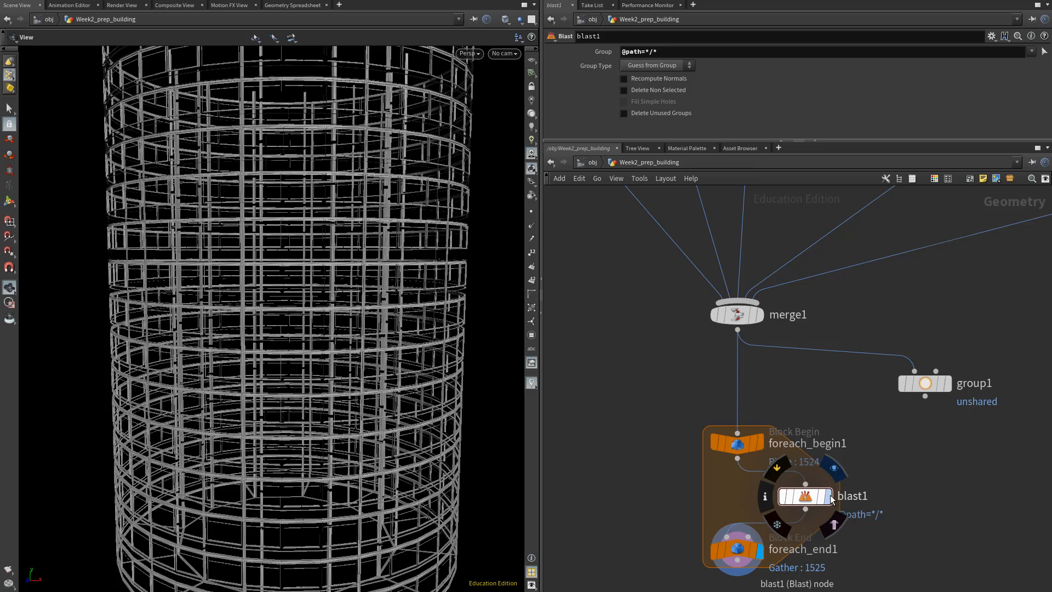
{"action": "left_click", "coordinate": [833, 468]}
{"action": "left_click_drag", "start_coordinate": [883, 537], "coordinate": [789, 471]}
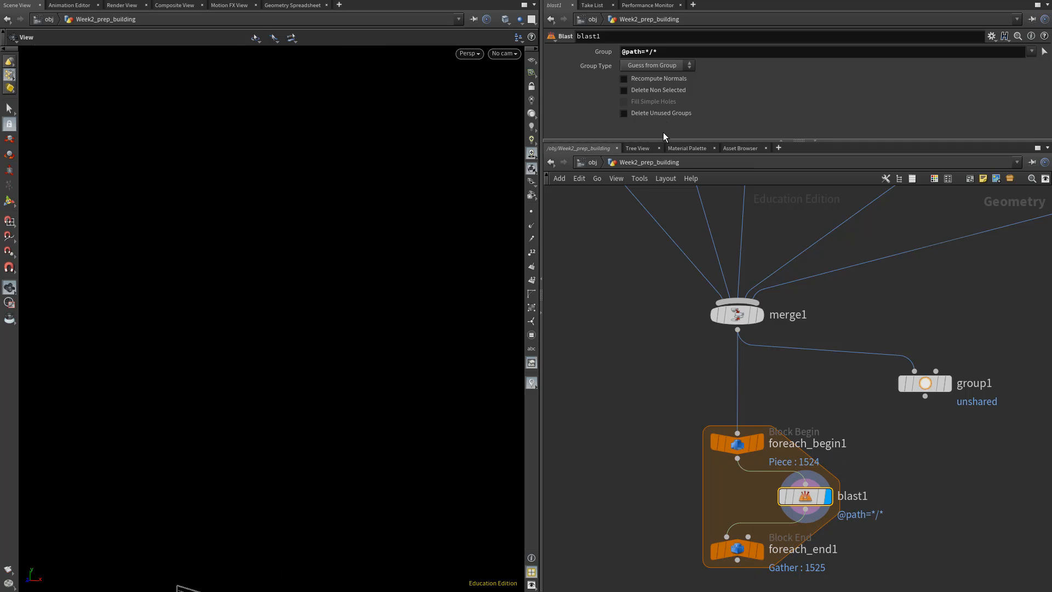
{"action": "left_click", "coordinate": [673, 90]}
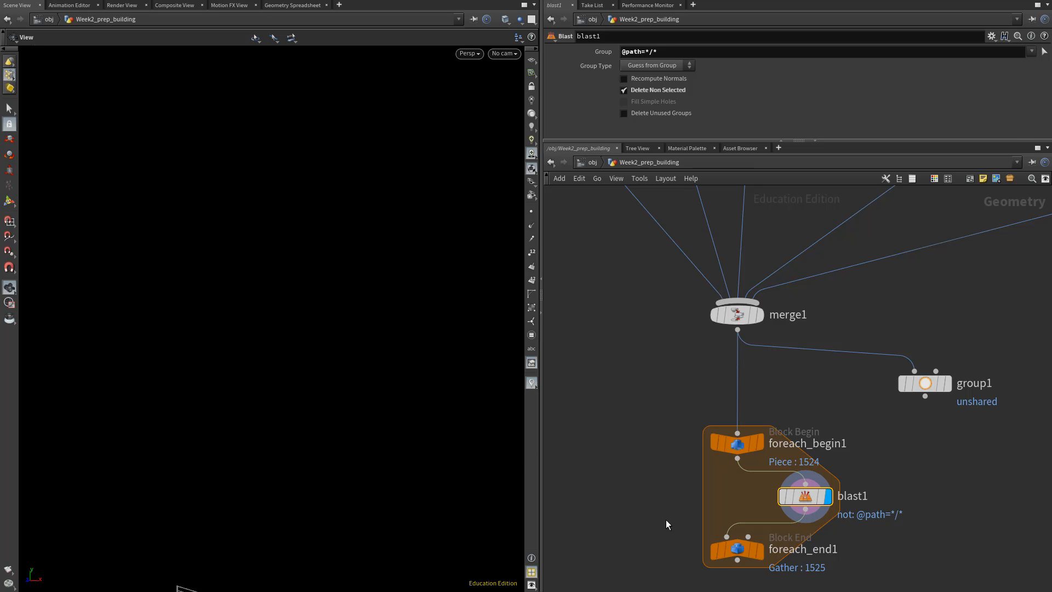
Frame the current window frame piece and compare the foreach_begin1 and blast1 results in the viewport.
{"action": "left_click", "coordinate": [718, 550]}
{"action": "left_click_drag", "start_coordinate": [336, 423], "coordinate": [446, 390]}
{"action": "mouse_move", "coordinate": [762, 445]}
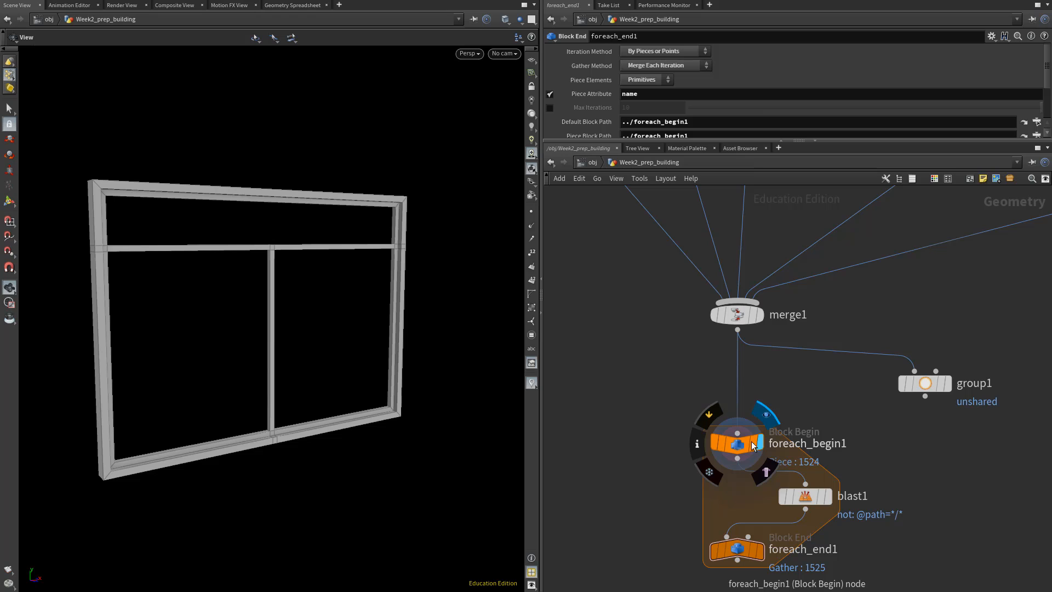
{"action": "left_click_drag", "start_coordinate": [657, 519], "coordinate": [759, 573]}
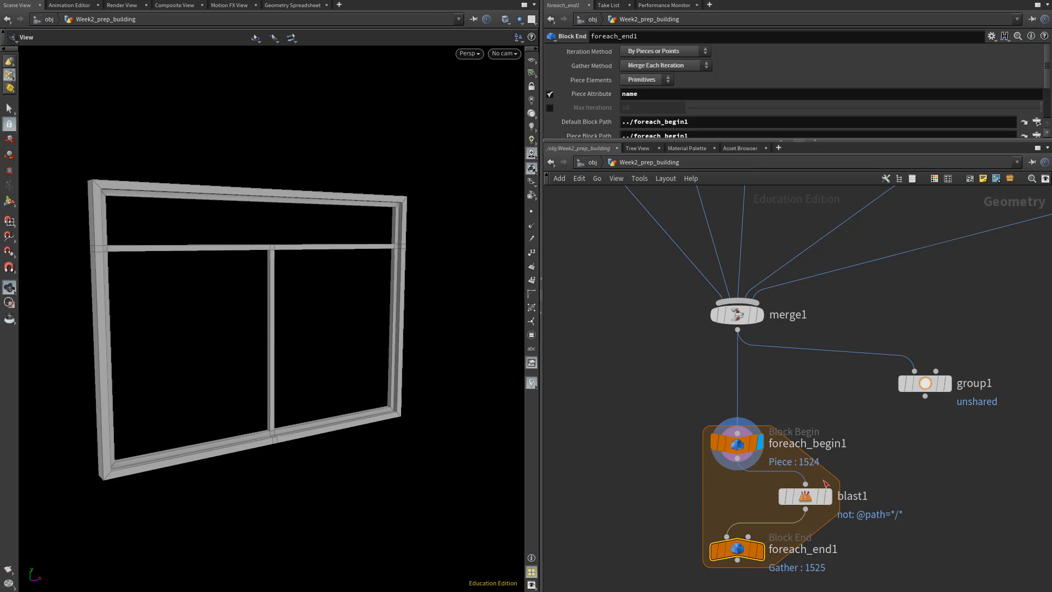
{"action": "left_click", "coordinate": [829, 498]}
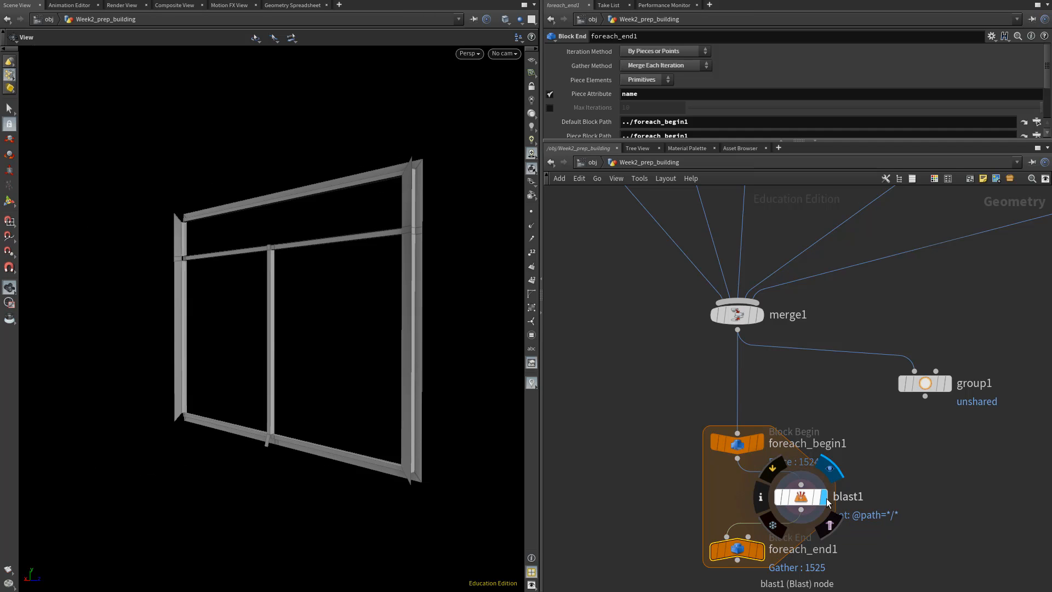
{"action": "mouse_move", "coordinate": [364, 305]}
{"action": "left_mouse_down"}
{"action": "mouse_move", "coordinate": [261, 319]}
{"action": "mouse_move", "coordinate": [425, 322]}
{"action": "mouse_move", "coordinate": [430, 301]}
{"action": "mouse_move", "coordinate": [354, 307]}
{"action": "left_mouse_up"}
Add an Attribute Transfer node beside blast1.
{"action": "key", "text": "Tab"}
{"action": "type", "text": "trans"}
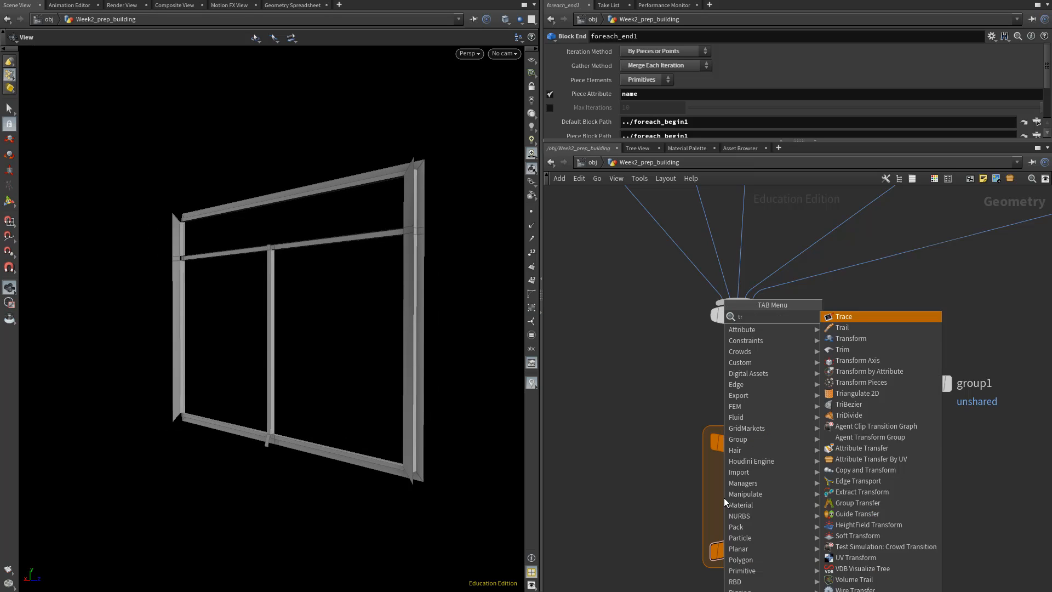
{"action": "key", "text": "Down"}
{"action": "key", "text": "Down"}
{"action": "key", "text": "Down"}
{"action": "key", "text": "Down"}
{"action": "key", "text": "Down"}
{"action": "key", "text": "Down"}
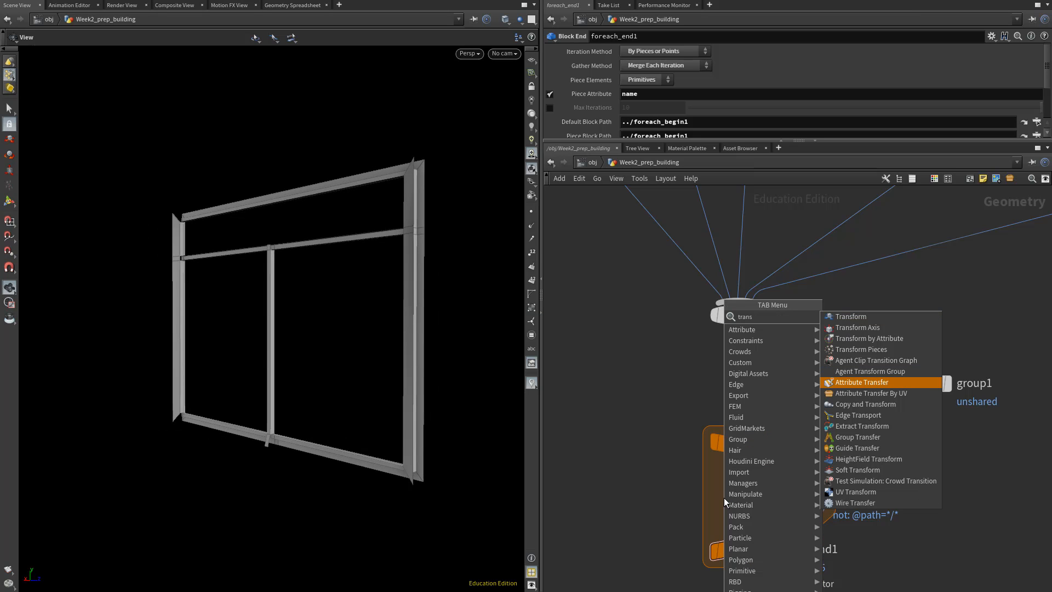
{"action": "key", "text": "Return"}
{"action": "left_click", "coordinate": [665, 510]}
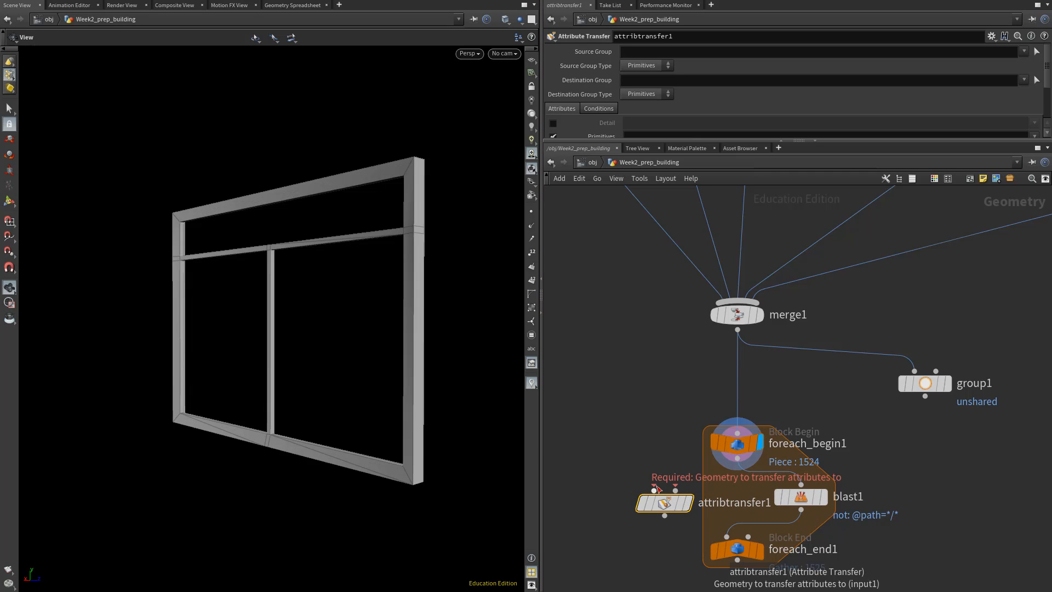
Wire foreach_begin1 into attribtransfer1's first input and blast1 into its second input.
{"action": "left_click", "coordinate": [654, 486]}
{"action": "left_click", "coordinate": [735, 460]}
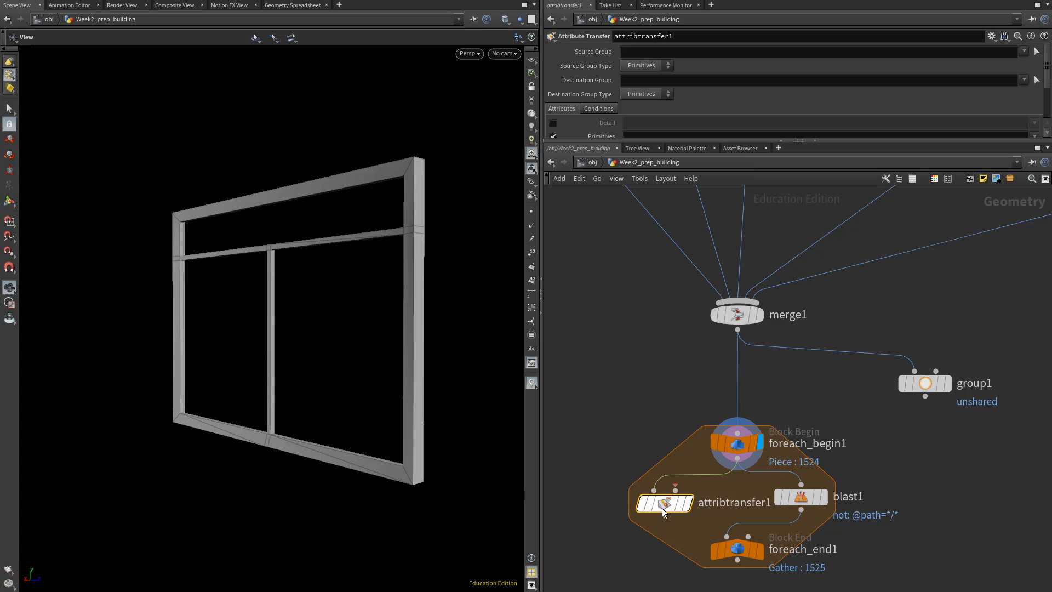
{"action": "left_click", "coordinate": [676, 491]}
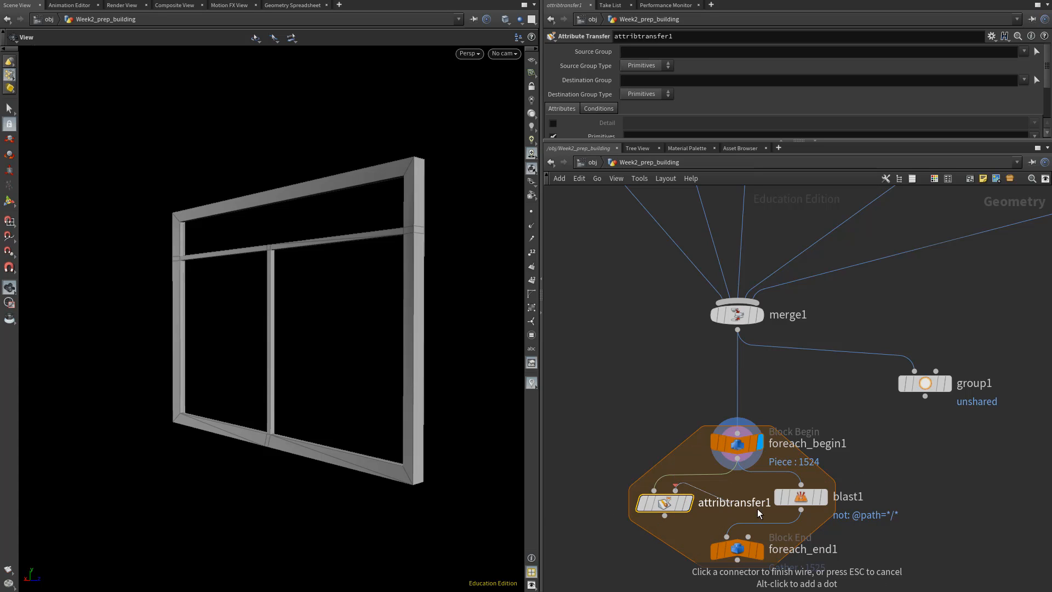
{"action": "left_click", "coordinate": [801, 510]}
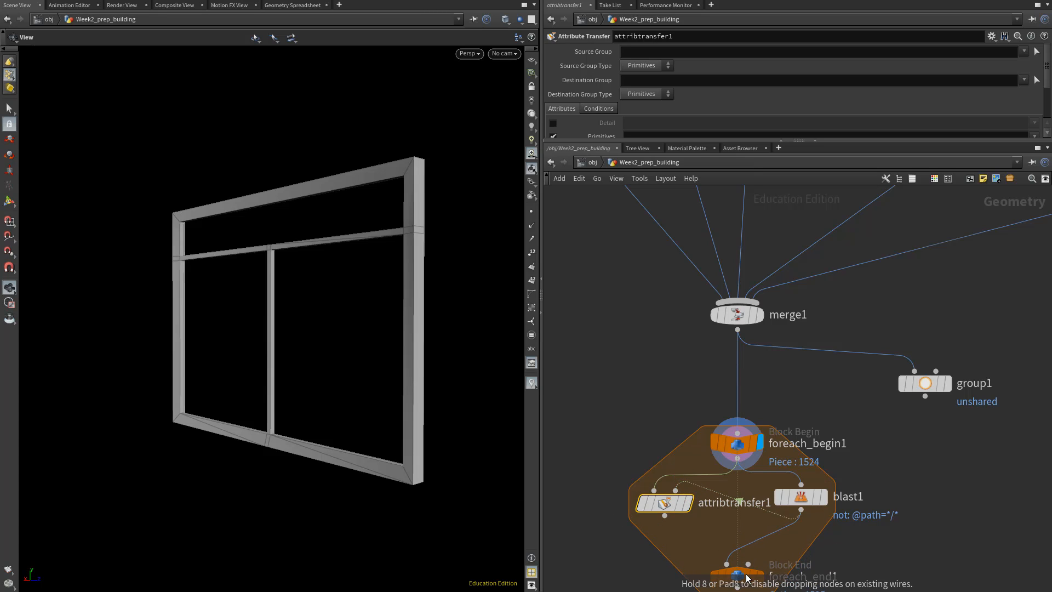
Move foreach_end1 lower, wire attribtransfer1 into its first input, and place attribtransfer1 between the loop's begin and end nodes.
{"action": "middle_click_drag", "start_coordinate": [742, 551], "coordinate": [753, 441]}
{"action": "left_click_drag", "start_coordinate": [753, 440], "coordinate": [747, 490]}
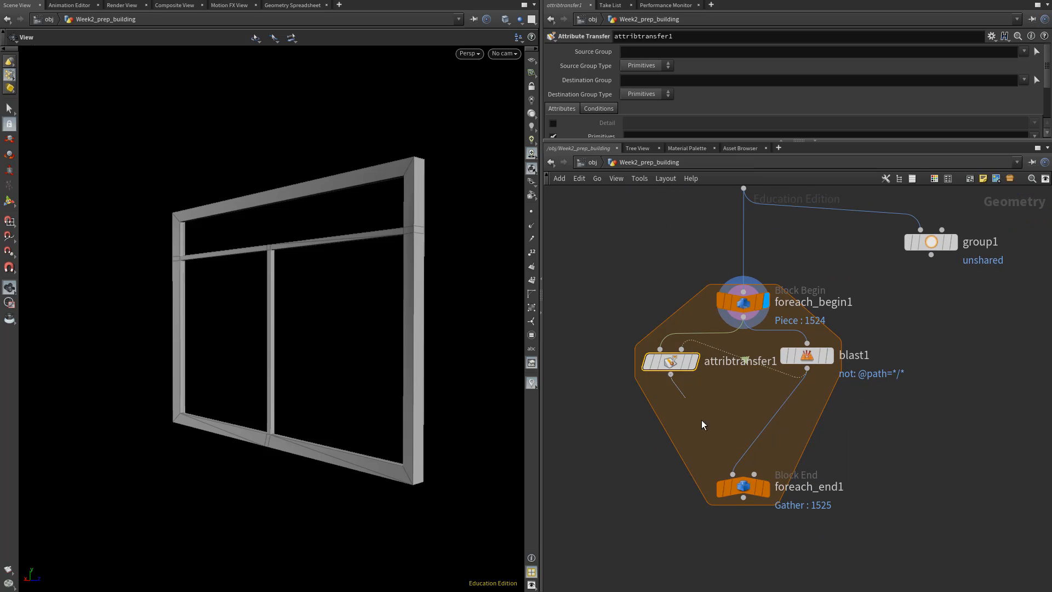
{"action": "left_click", "coordinate": [670, 374]}
{"action": "left_click", "coordinate": [733, 475]}
{"action": "left_click_drag", "start_coordinate": [685, 370], "coordinate": [758, 422]}
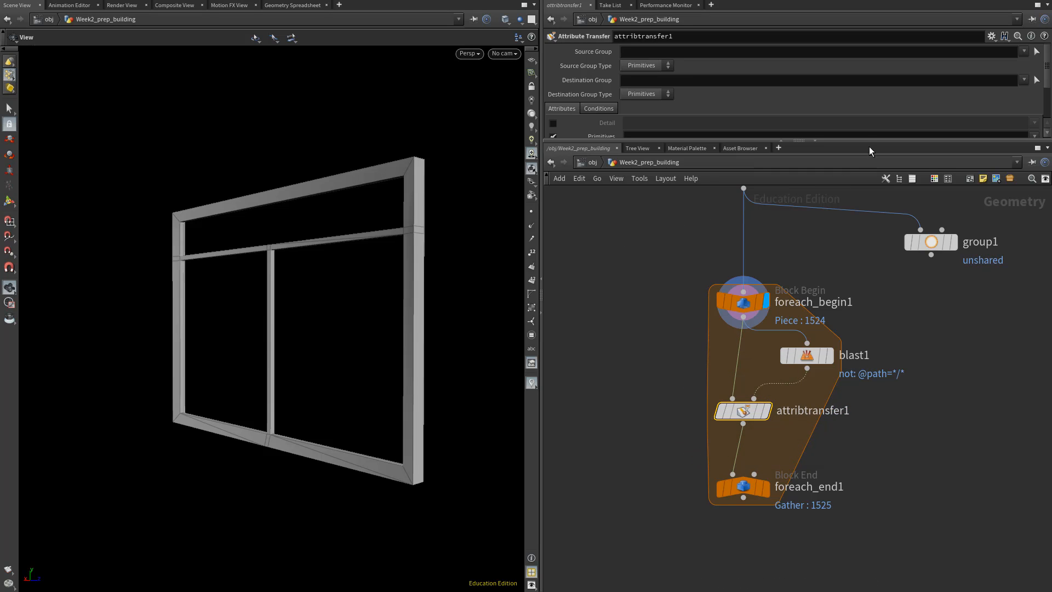
Give the parameters more height, limit attribtransfer1 to the path primitive attribute with point transfer off, and open its transfer conditions.
{"action": "left_click_drag", "start_coordinate": [869, 147], "coordinate": [857, 254]}
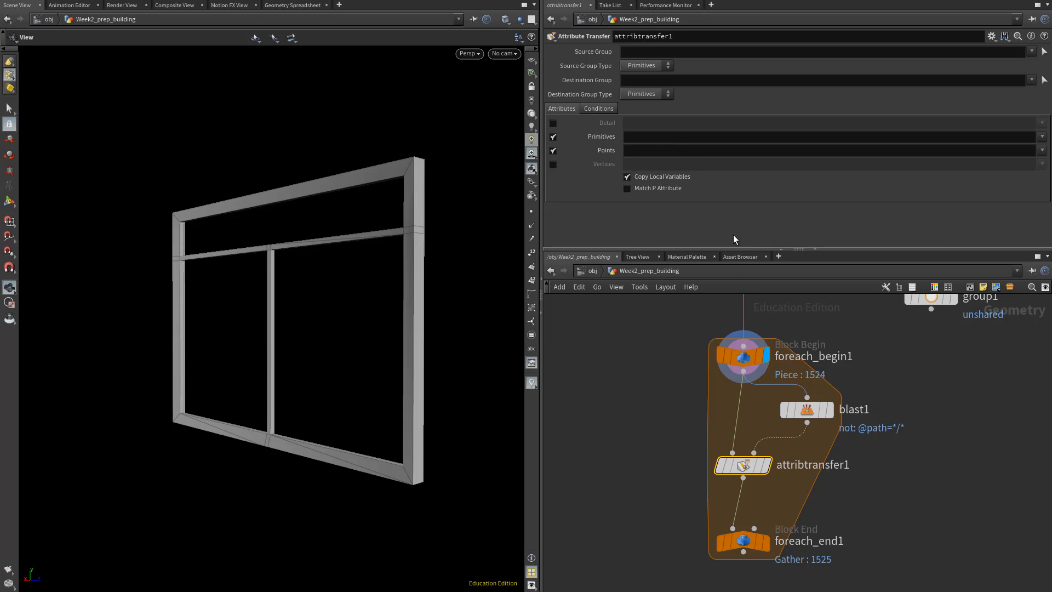
{"action": "left_click", "coordinate": [552, 151]}
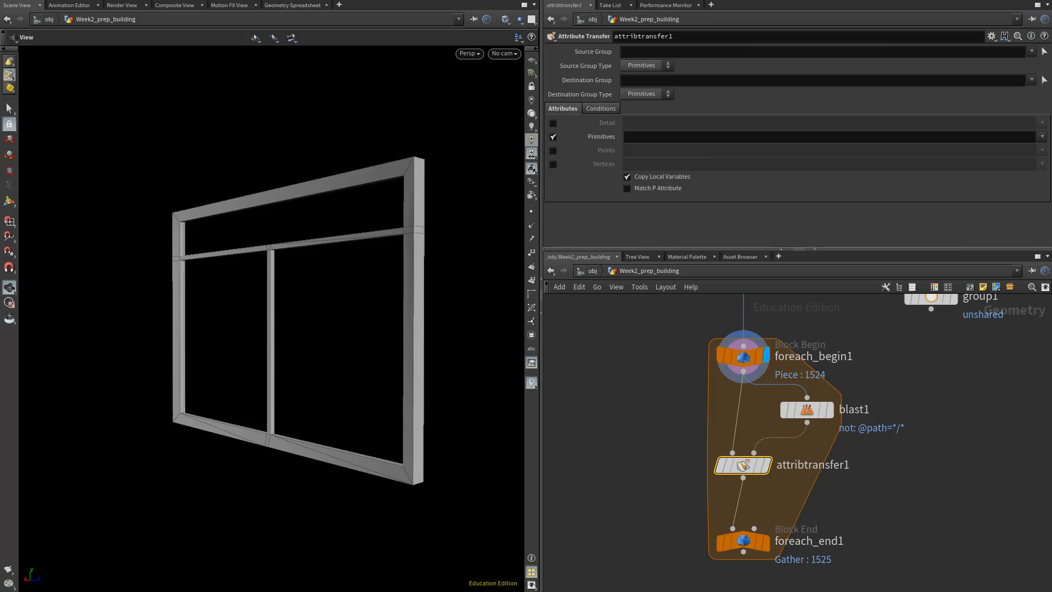
{"action": "left_click", "coordinate": [1043, 138]}
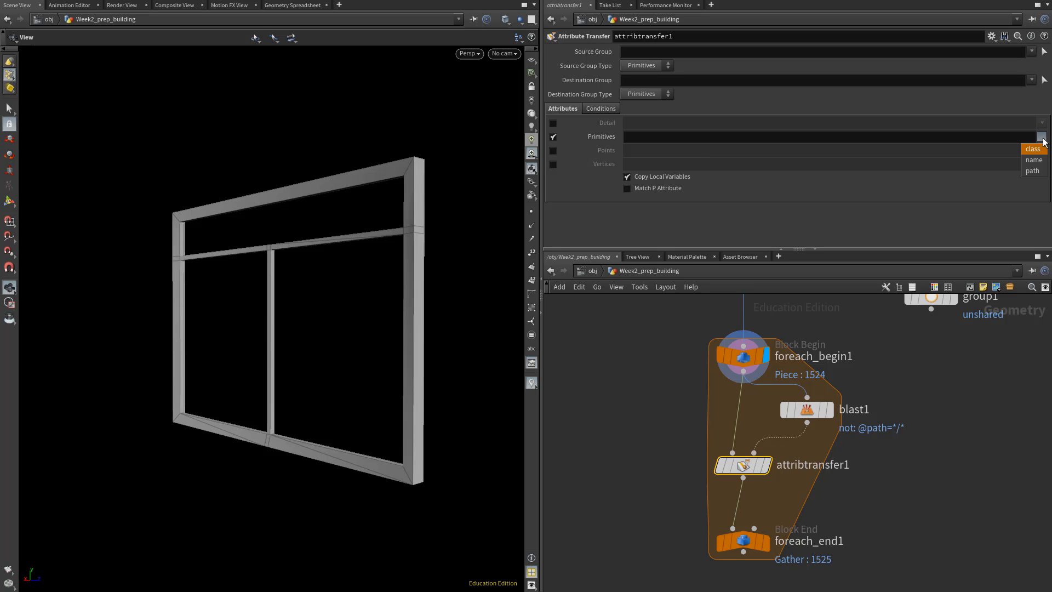
{"action": "left_click", "coordinate": [1033, 170]}
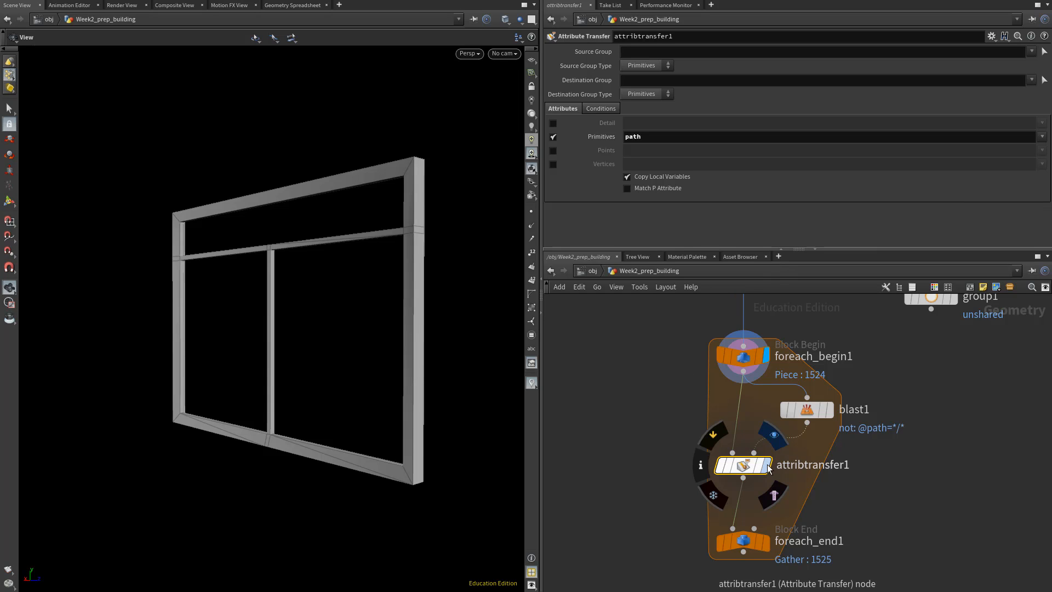
{"action": "left_click", "coordinate": [600, 108]}
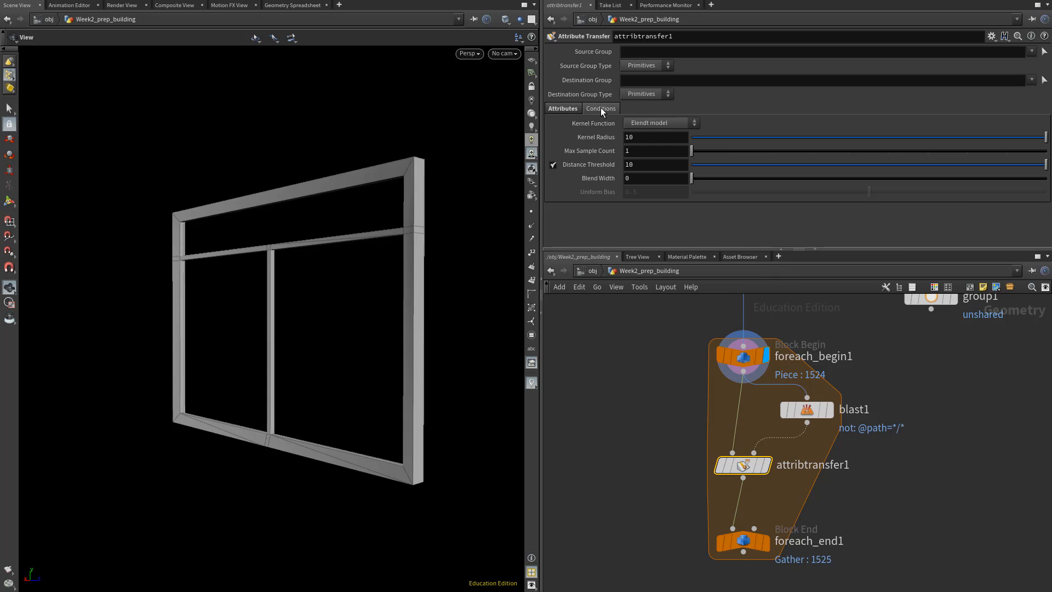
Turn off attribtransfer1's distance threshold, move foreach_end1 closer to it, and display the loop's full building result.
{"action": "left_click", "coordinate": [552, 165]}
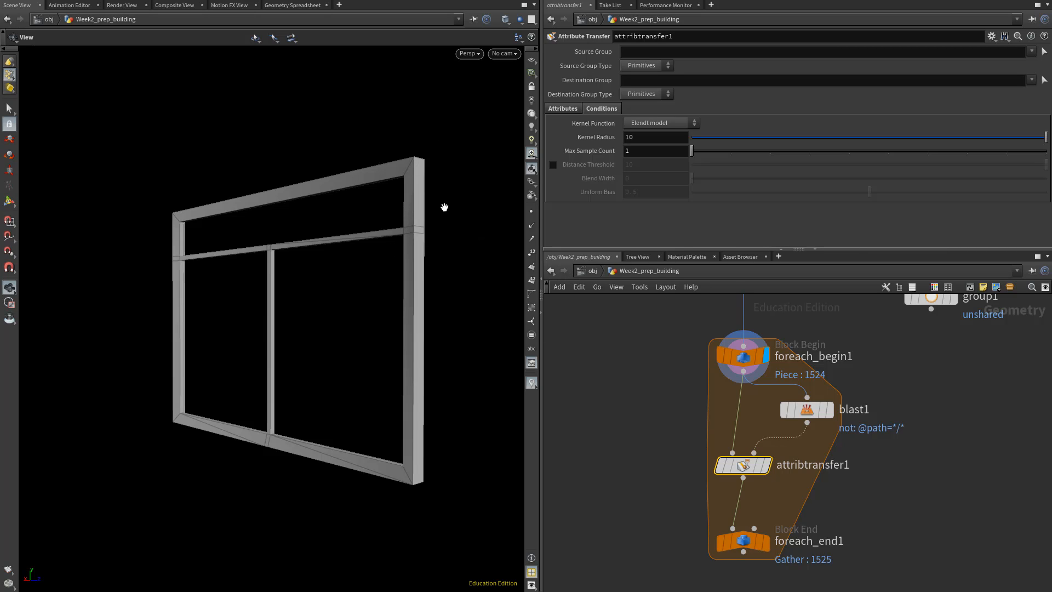
{"action": "left_click", "coordinate": [762, 543]}
{"action": "left_click_drag", "start_coordinate": [760, 549], "coordinate": [760, 533]}
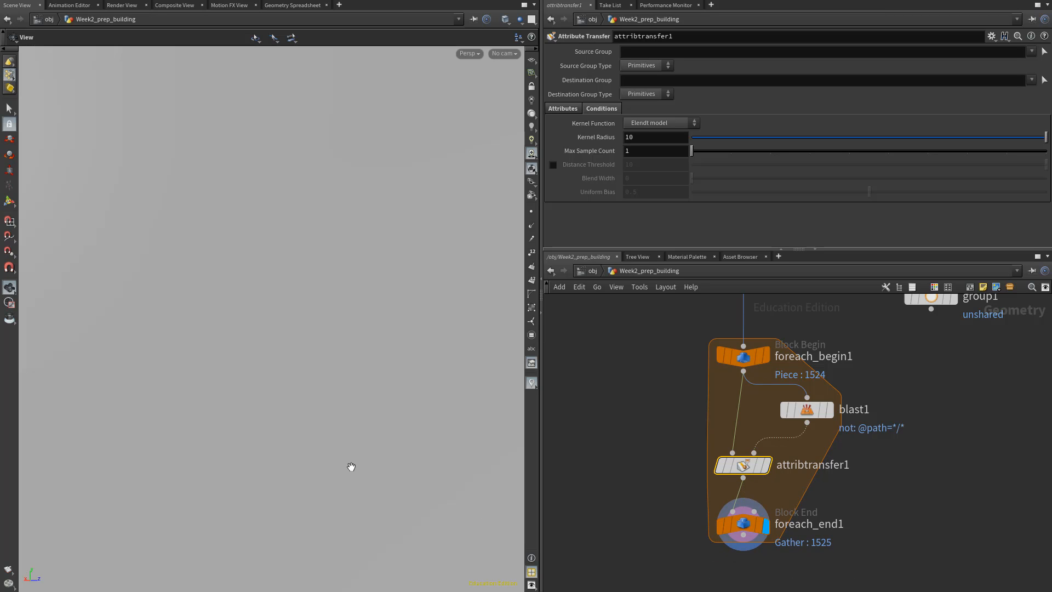
{"action": "key", "text": "g"}
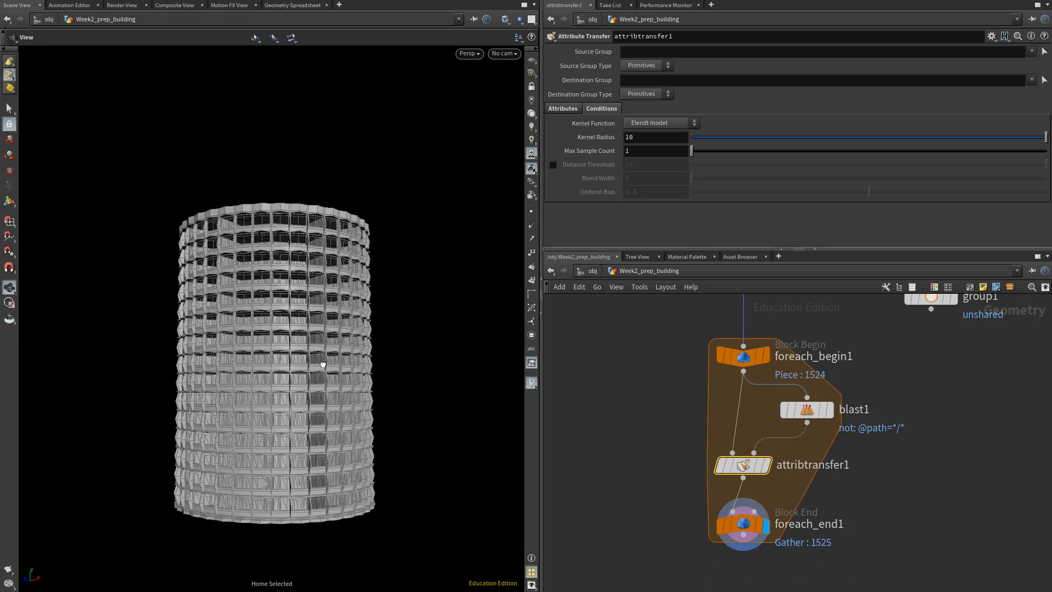
{"action": "left_click_drag", "start_coordinate": [359, 410], "coordinate": [382, 466]}
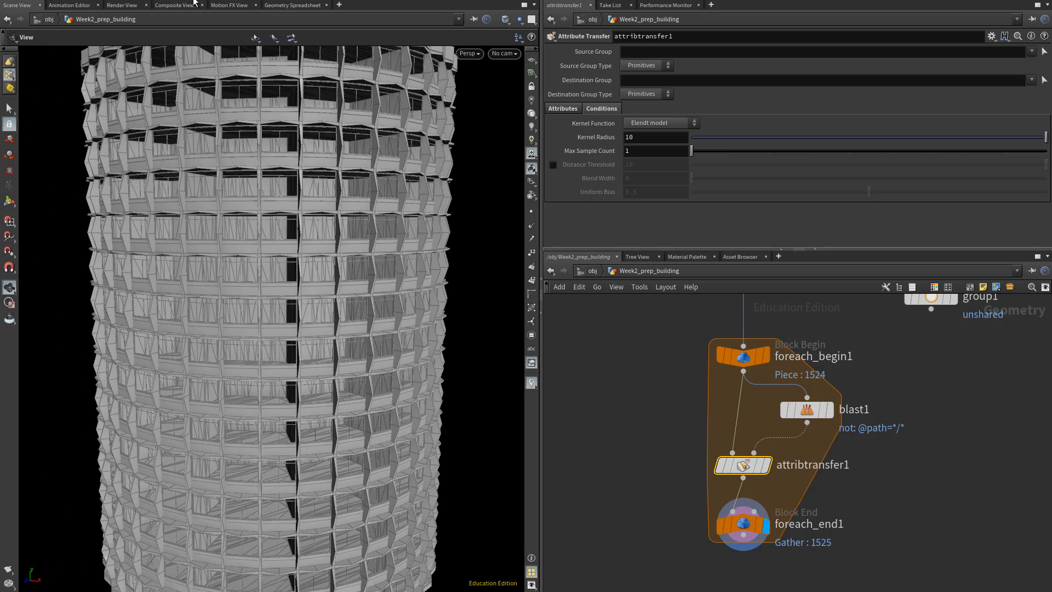
View the primitive attributes in the geometry spreadsheet, with a wider pane and a path column wide enough for the long paths.
{"action": "left_click", "coordinate": [271, 5]}
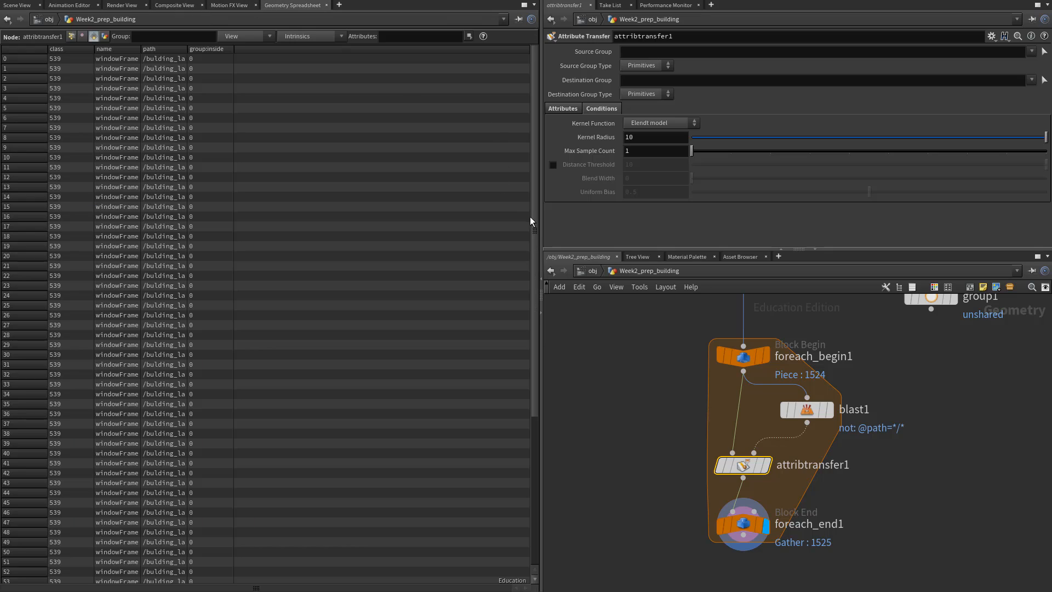
{"action": "left_click_drag", "start_coordinate": [540, 222], "coordinate": [784, 222]}
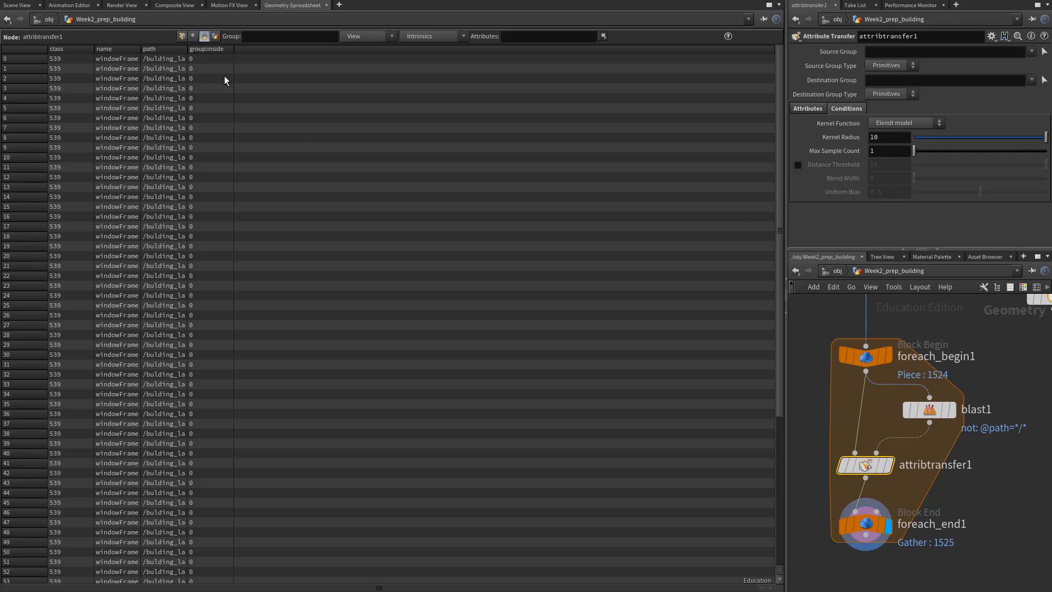
{"action": "left_click_drag", "start_coordinate": [186, 51], "coordinate": [732, 89]}
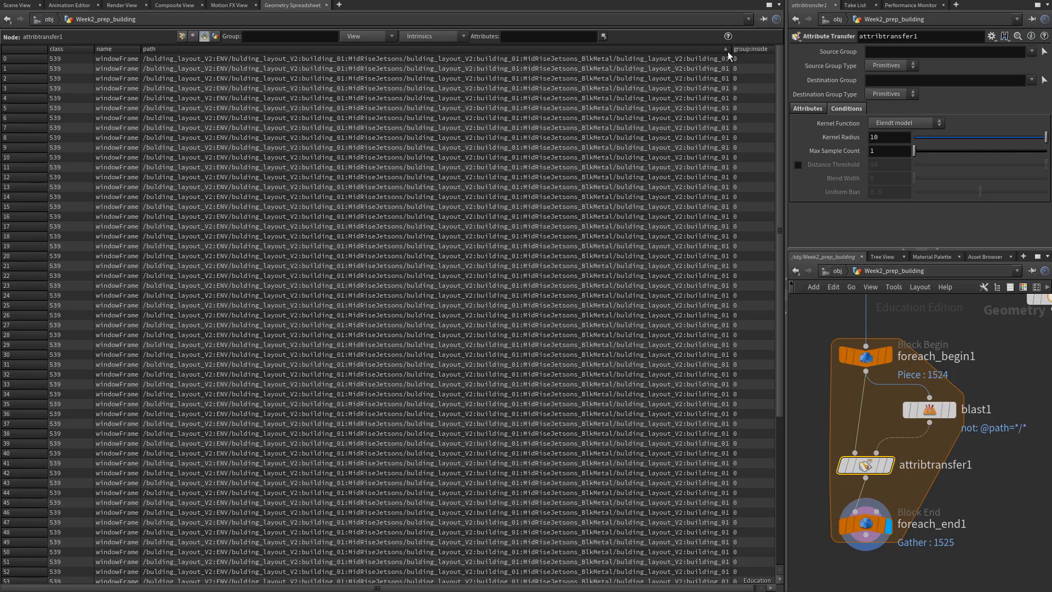
{"action": "mouse_move", "coordinate": [732, 49]}
{"action": "left_mouse_down"}
{"action": "mouse_move", "coordinate": [742, 49]}
{"action": "mouse_move", "coordinate": [732, 49]}
{"action": "left_mouse_up"}
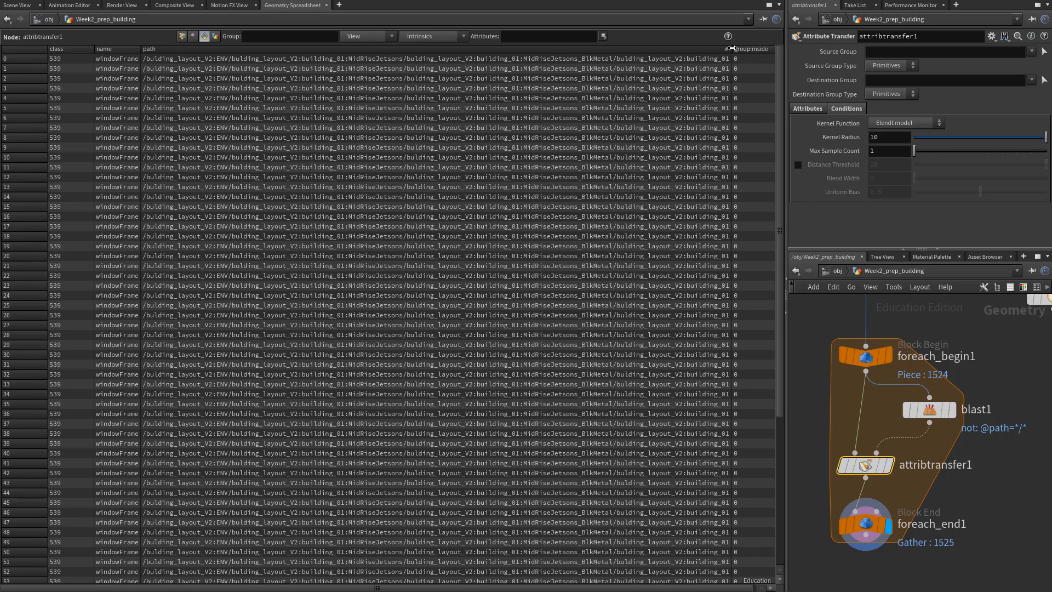
Compare the window frame primitives' path values with attribtransfer1 bypassed and with it re-enabled.
{"action": "left_click", "coordinate": [842, 465]}
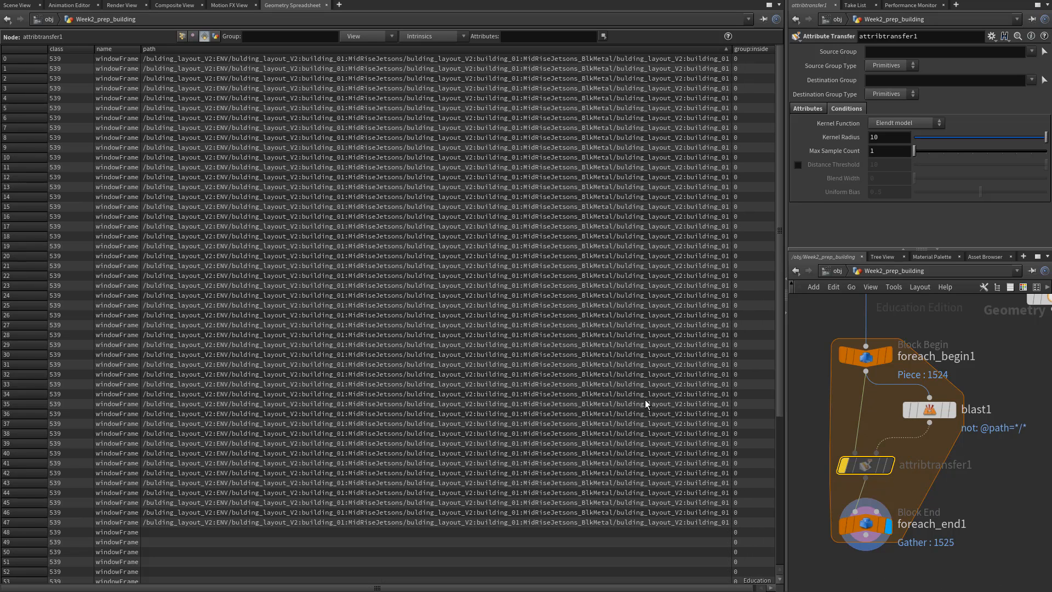
{"action": "scroll", "coordinate": [531, 356], "scroll_direction": "down", "scroll_amount": 7}
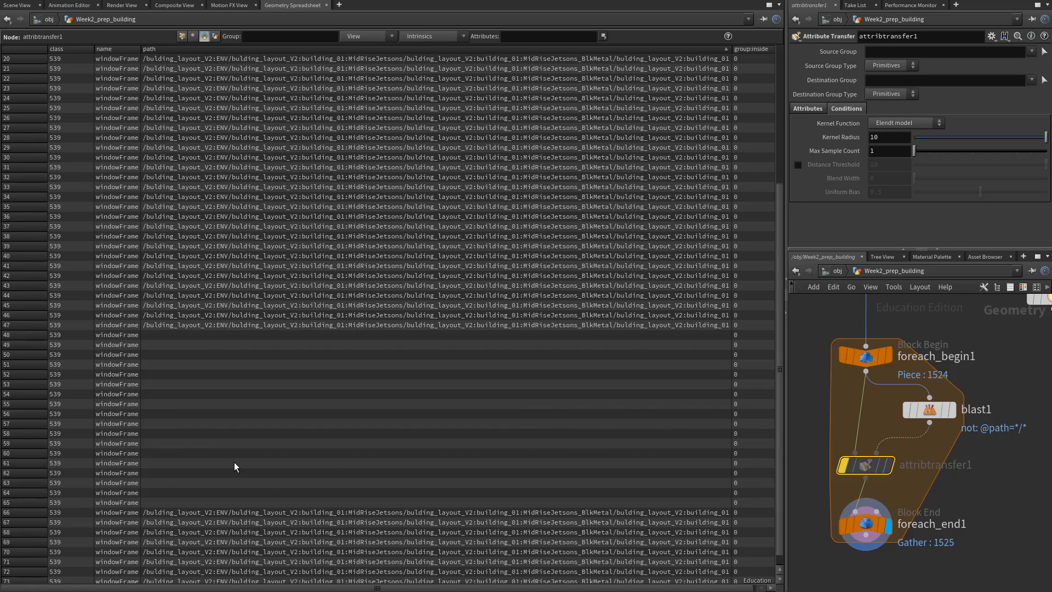
{"action": "left_click", "coordinate": [842, 466]}
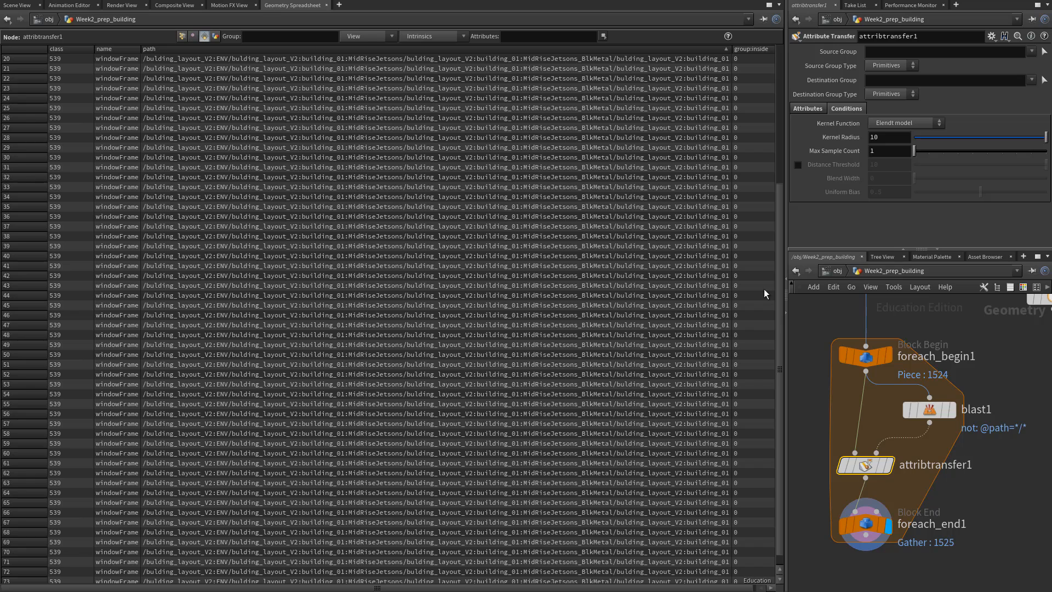
{"action": "left_click_drag", "start_coordinate": [779, 281], "coordinate": [755, 97]}
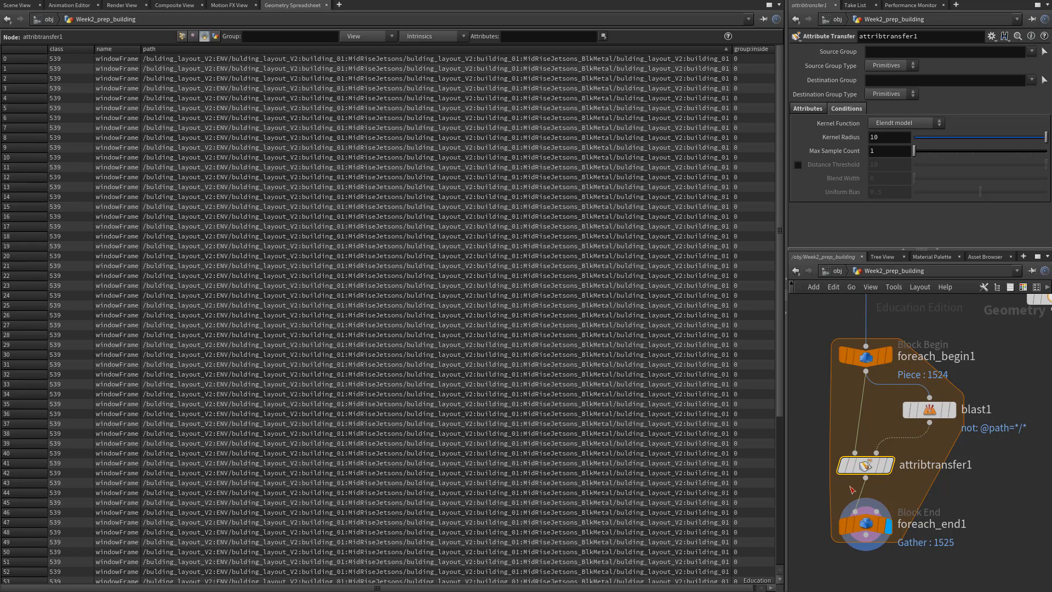
Select foreach_end1 and sort its primitives by inside group and by path to check for missing path values.
{"action": "left_click_drag", "start_coordinate": [806, 508], "coordinate": [956, 559]}
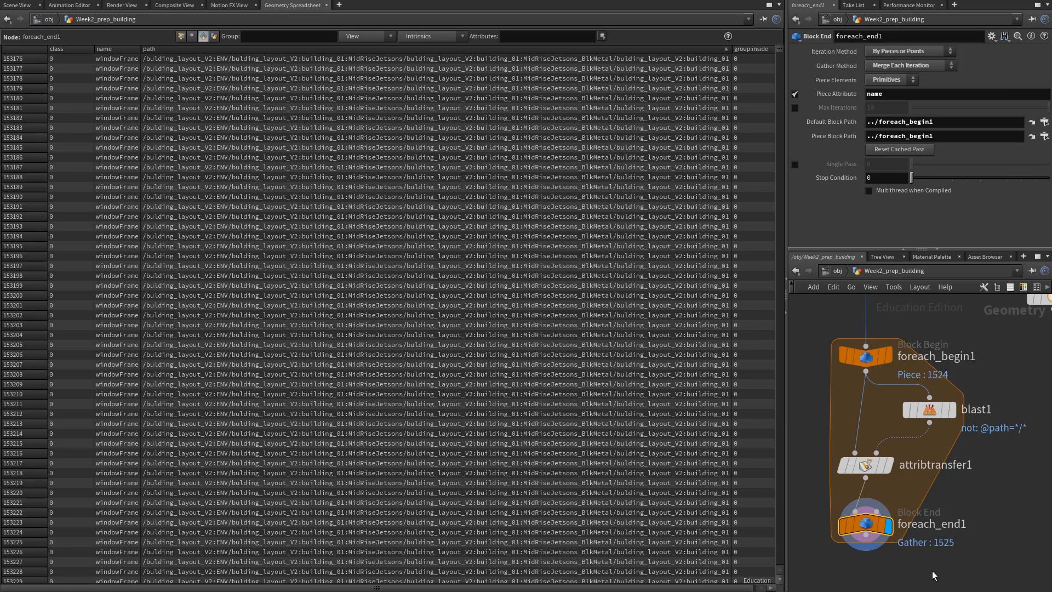
{"action": "left_click", "coordinate": [755, 50]}
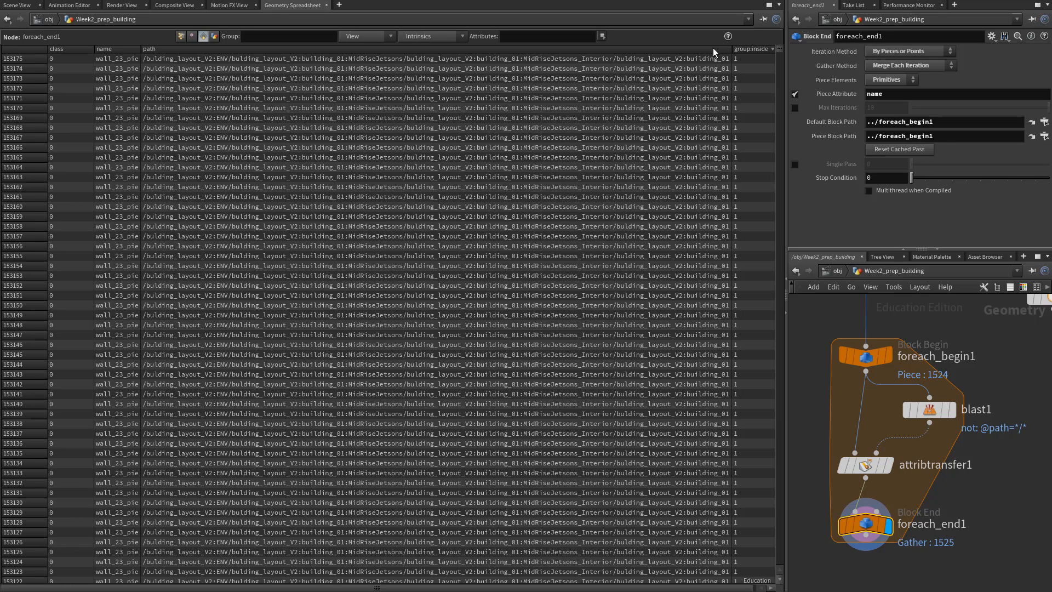
{"action": "left_click", "coordinate": [709, 50]}
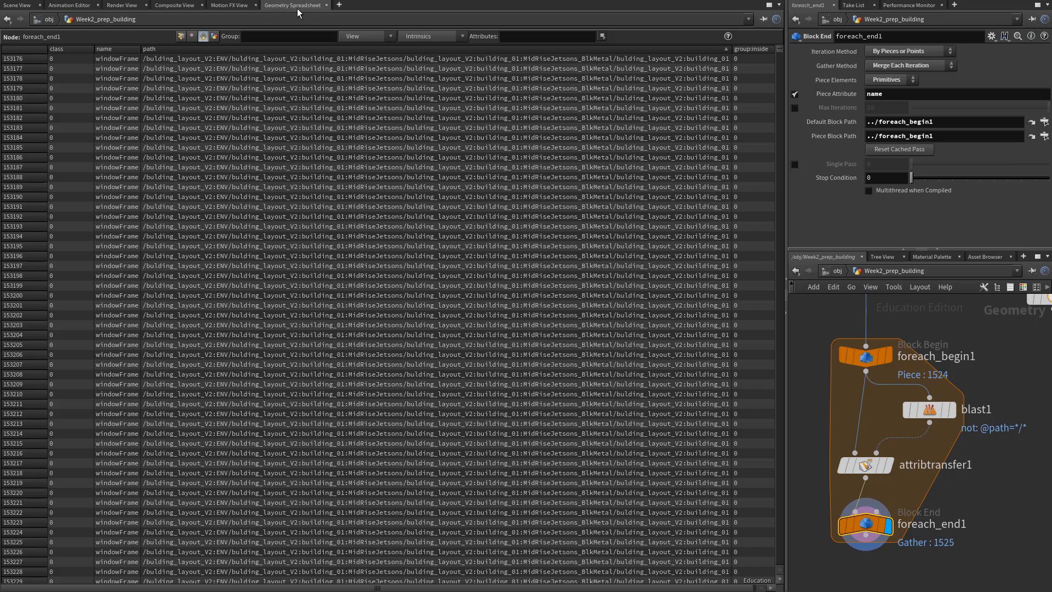
{"action": "left_click", "coordinate": [753, 51]}
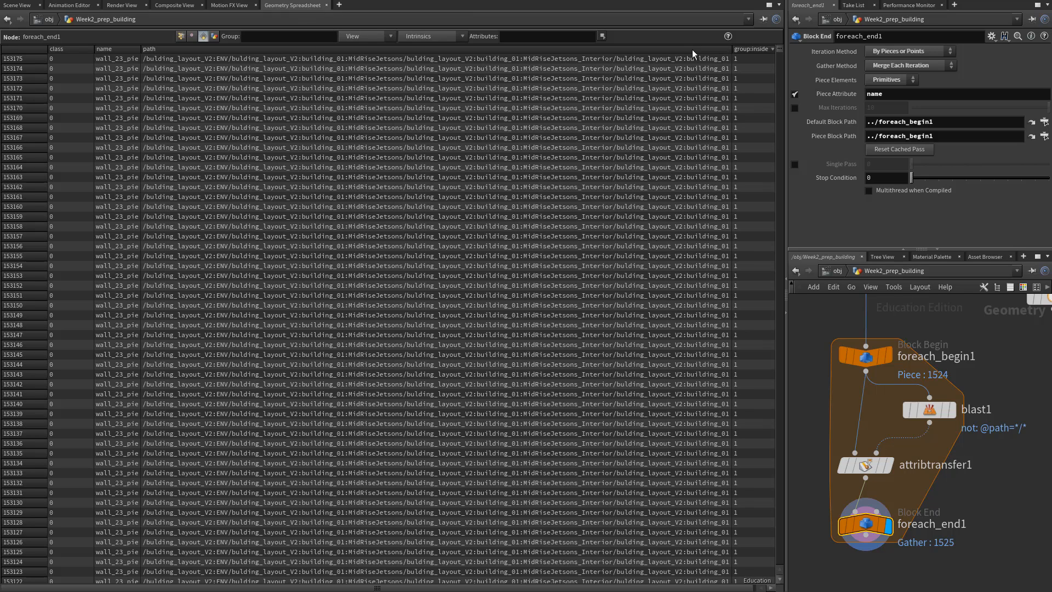
{"action": "left_click", "coordinate": [693, 49]}
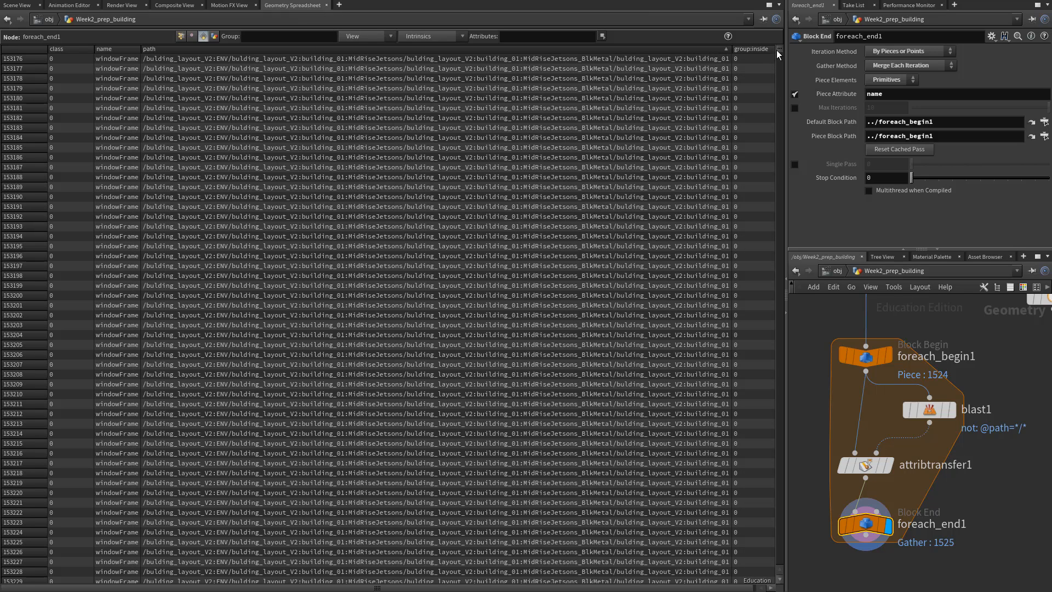
{"action": "left_click_drag", "start_coordinate": [778, 54], "coordinate": [759, 7]}
Review foreach_end1's detail, point, vertex and primitive attributes for leftovers, and return to the scene view.
{"action": "left_click", "coordinate": [214, 37]}
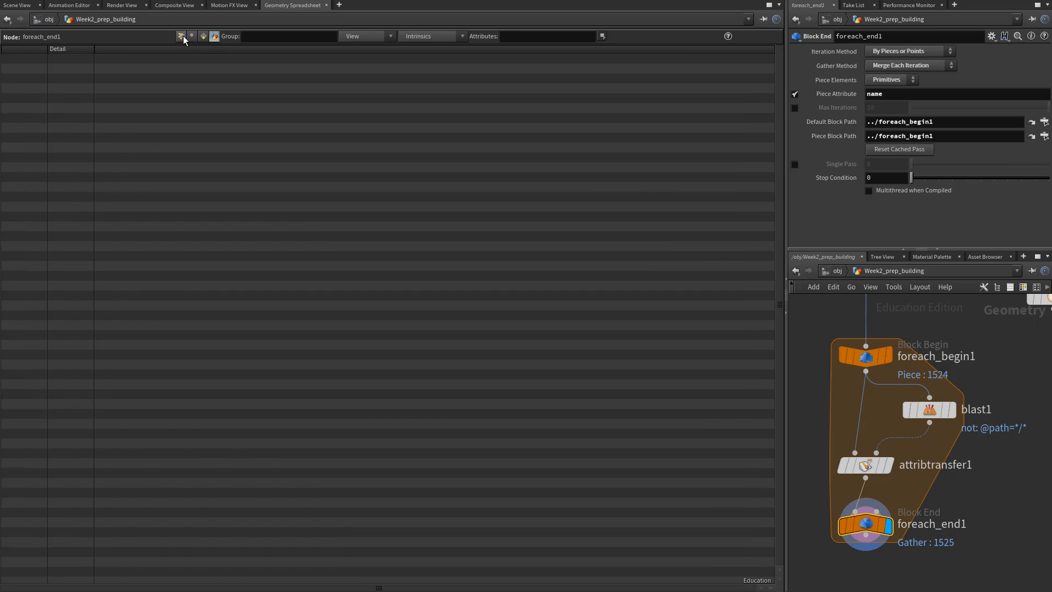
{"action": "left_click", "coordinate": [181, 37]}
{"action": "left_click", "coordinate": [192, 37]}
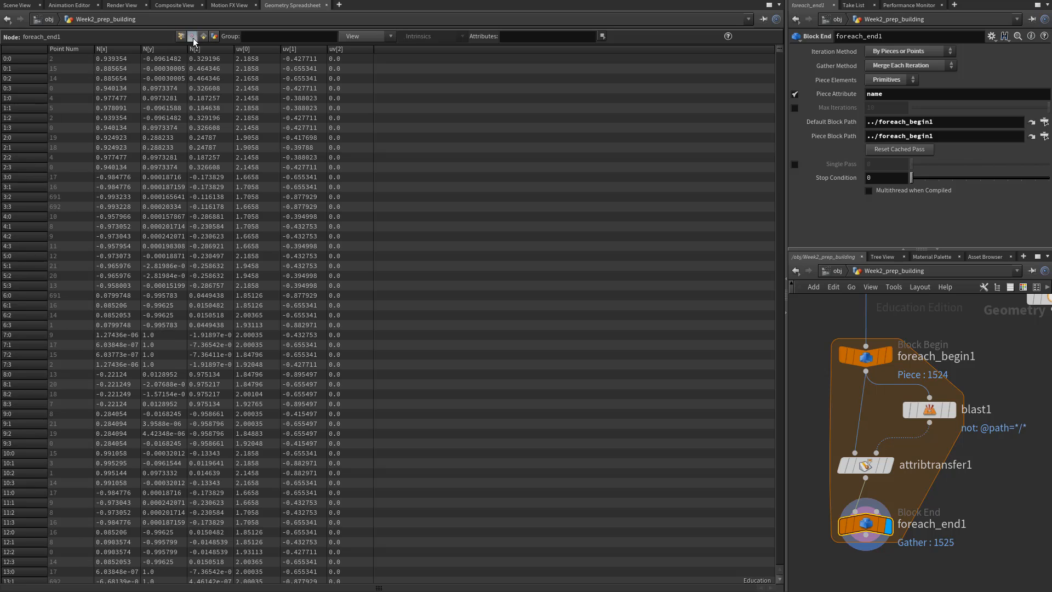
{"action": "left_click", "coordinate": [203, 36]}
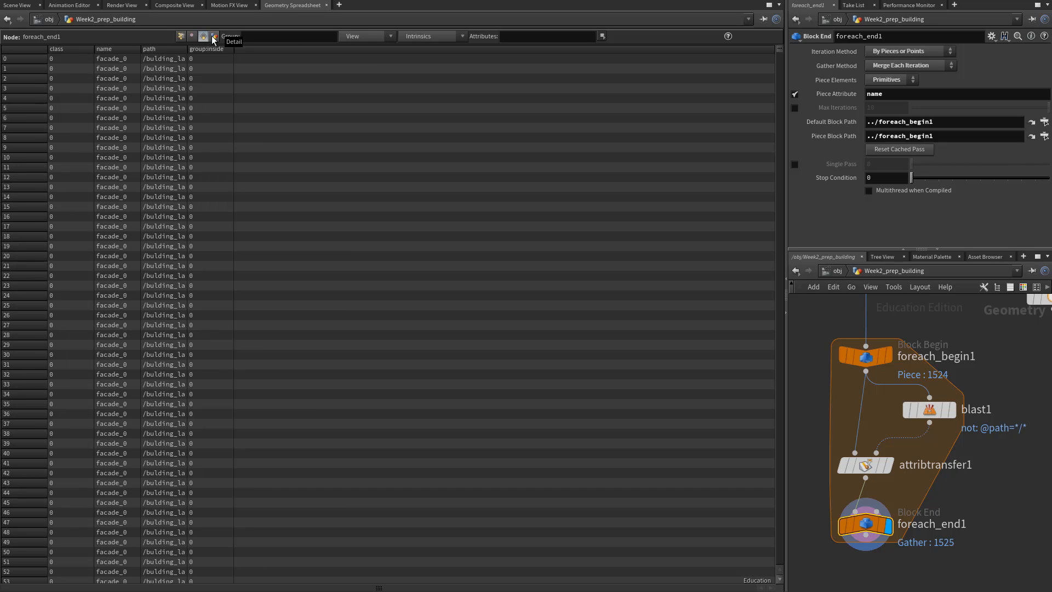
{"action": "left_click", "coordinate": [210, 36]}
{"action": "left_click", "coordinate": [203, 36]}
{"action": "left_click", "coordinate": [19, 7]}
Add an Attribute Delete node below foreach_end1, wired to its output, and display it.
{"action": "scroll", "coordinate": [904, 509], "scroll_direction": "down", "scroll_amount": 3}
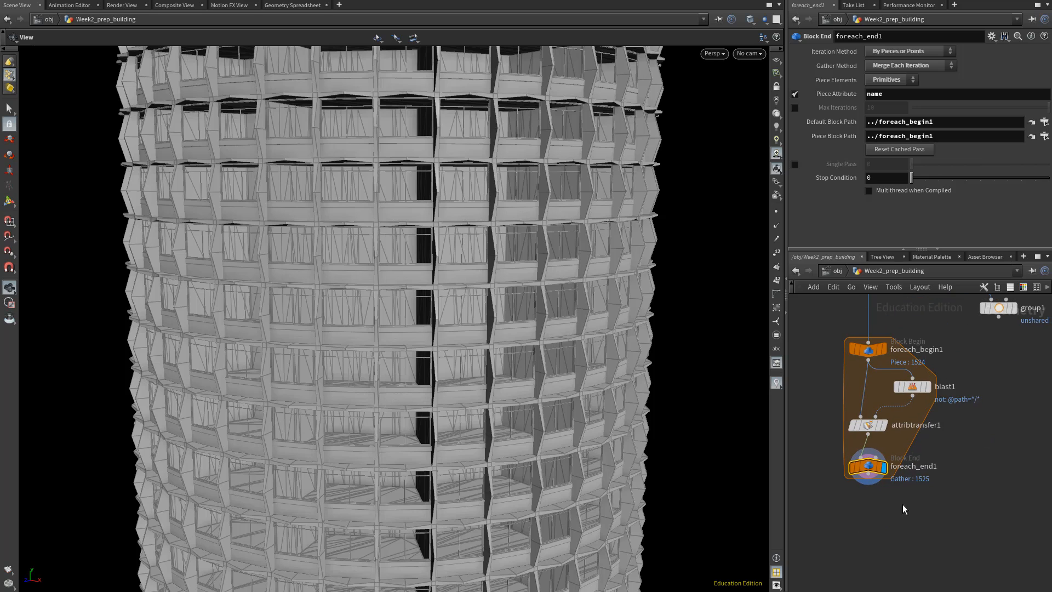
{"action": "key", "text": "Tab"}
{"action": "type", "text": "dele"}
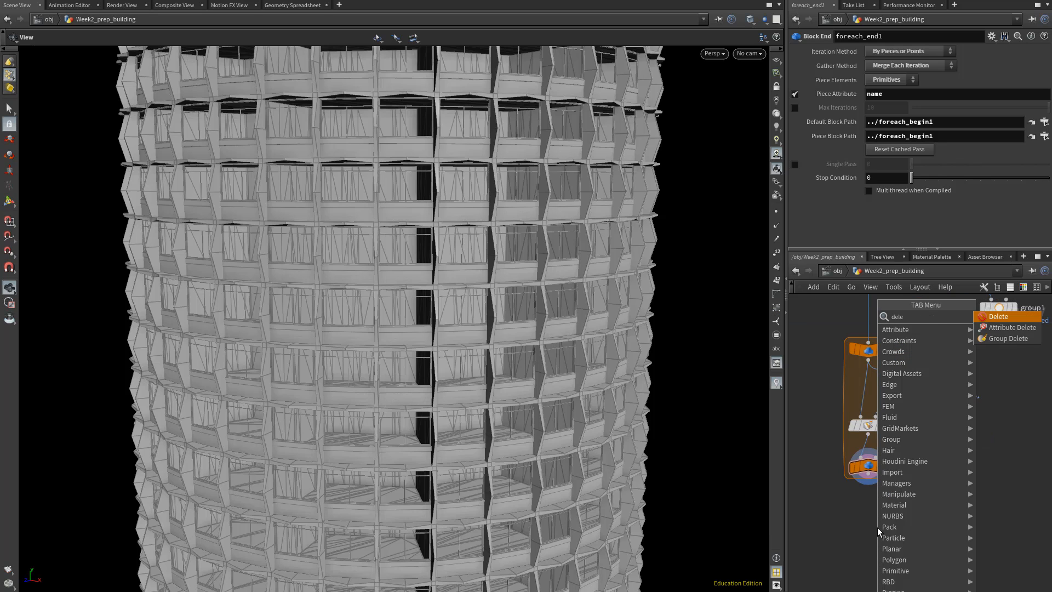
{"action": "type", "text": "t"}
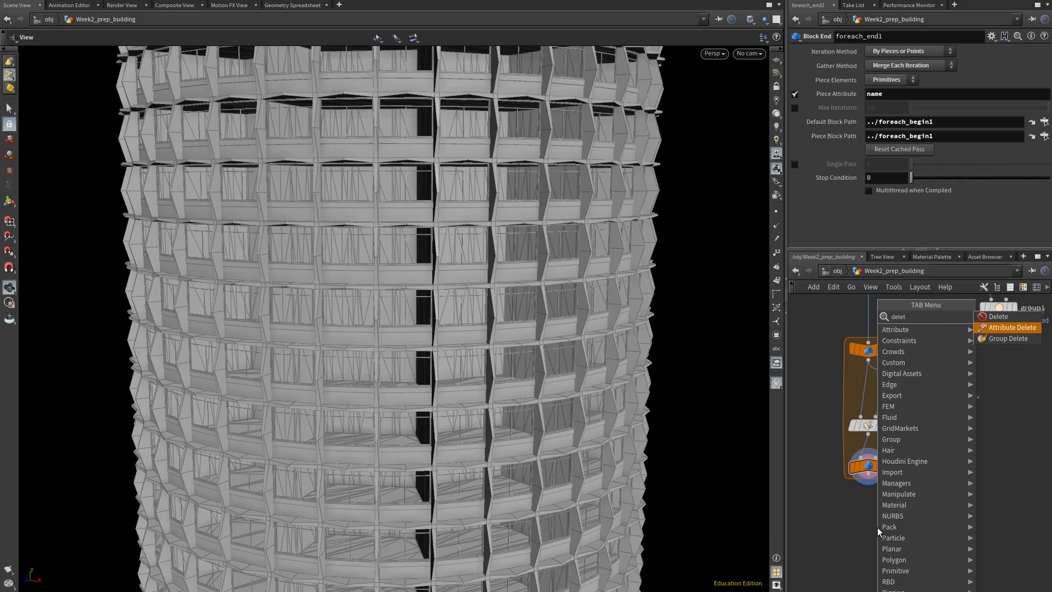
{"action": "key", "text": "Return"}
{"action": "left_click", "coordinate": [877, 528]}
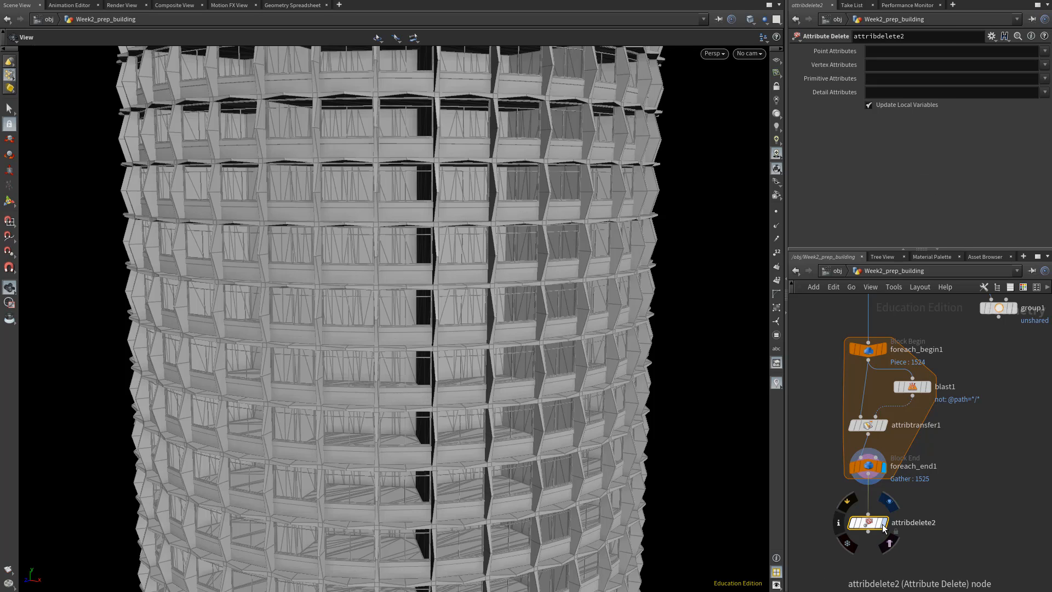
Set attribdelete2 to remove the class primitive attribute and inspect the node's info.
{"action": "left_click", "coordinate": [1045, 79]}
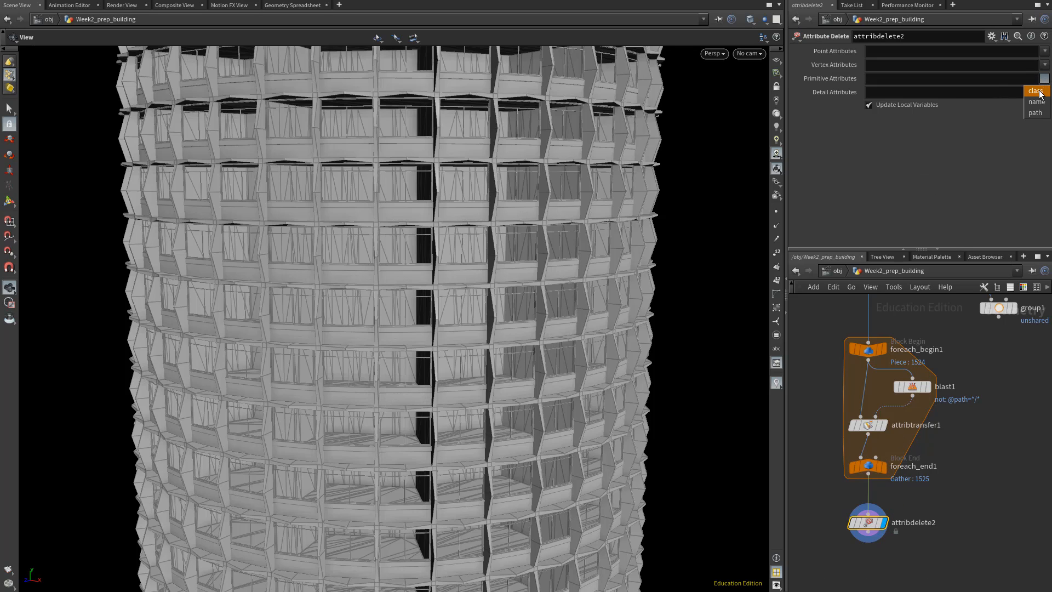
{"action": "left_click", "coordinate": [1036, 90]}
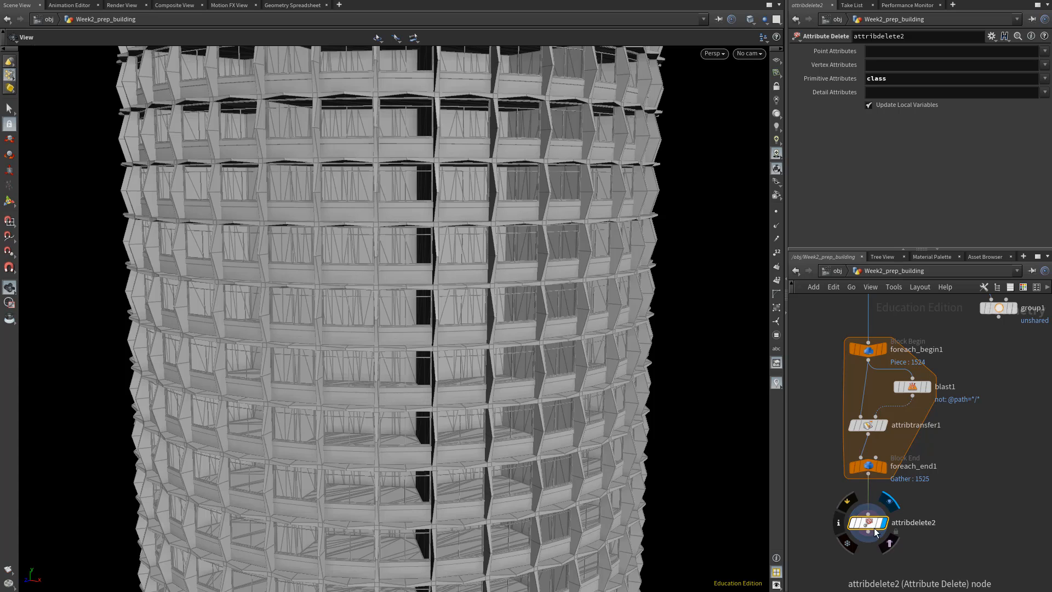
{"action": "middle_click_drag", "start_coordinate": [876, 528], "coordinate": [669, 493]}
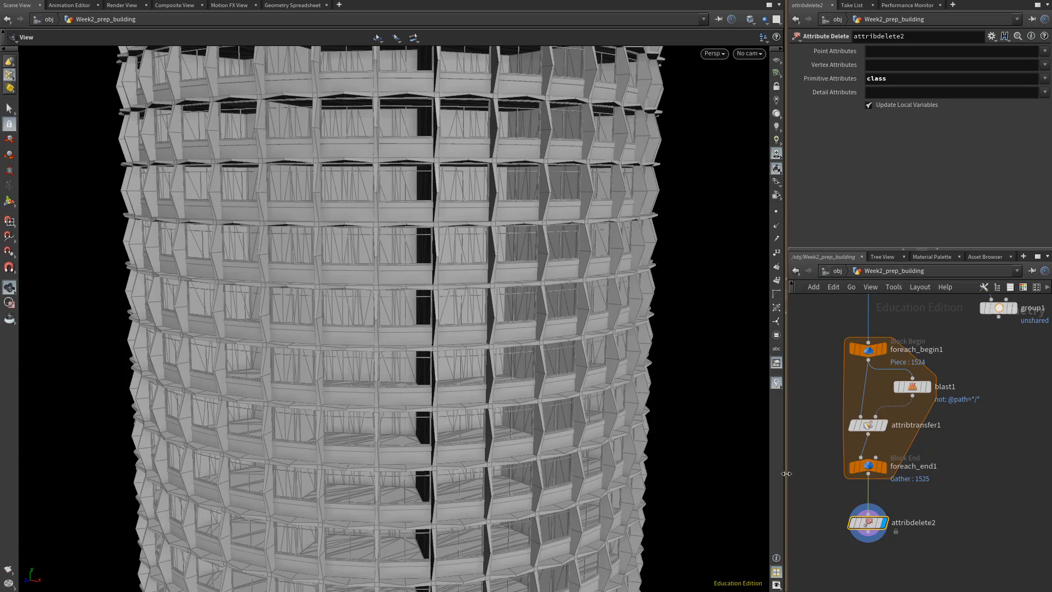
Widen the network editor and enclose all nodes from split_interior down to attribdelete2 in a network box.
{"action": "left_click_drag", "start_coordinate": [786, 475], "coordinate": [450, 433]}
{"action": "scroll", "coordinate": [528, 429], "scroll_direction": "down", "scroll_amount": 3}
{"action": "scroll", "coordinate": [529, 430], "scroll_direction": "down", "scroll_amount": 3}
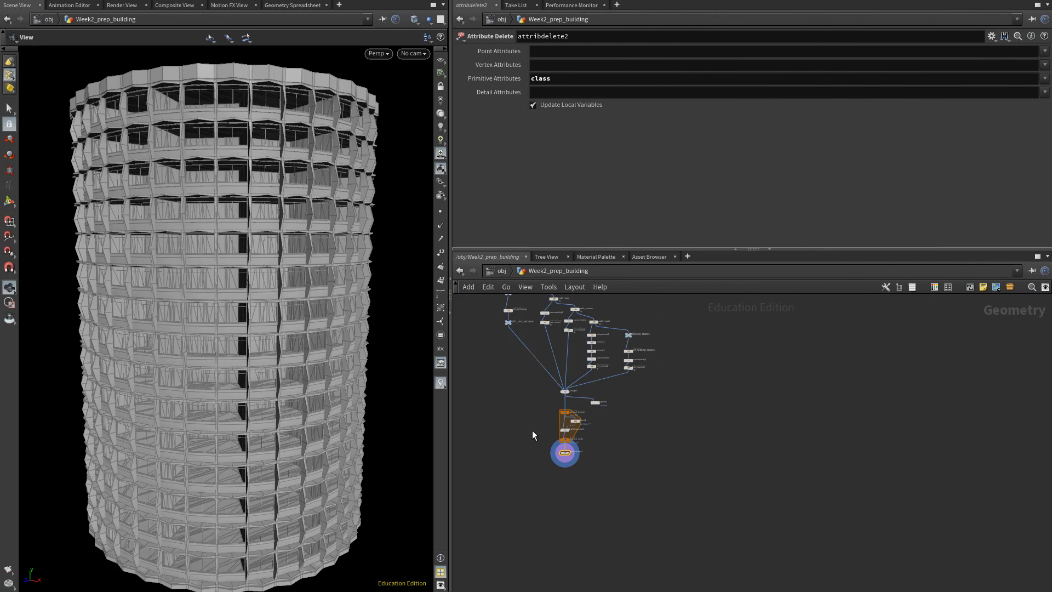
{"action": "middle_click_drag", "start_coordinate": [532, 430], "coordinate": [632, 515]}
{"action": "left_click_drag", "start_coordinate": [783, 570], "coordinate": [568, 361]}
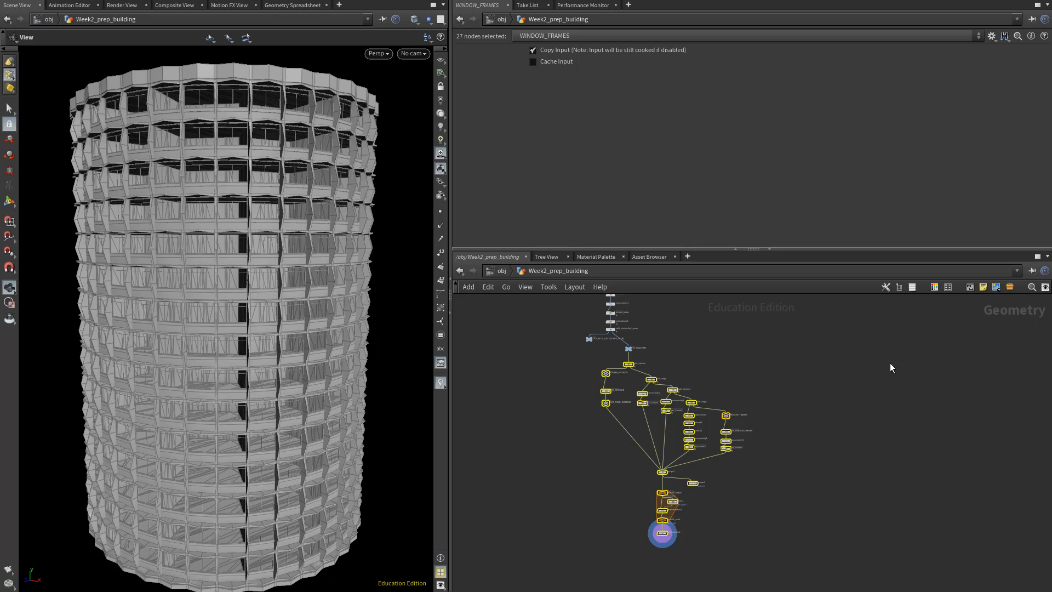
{"action": "left_click", "coordinate": [968, 291]}
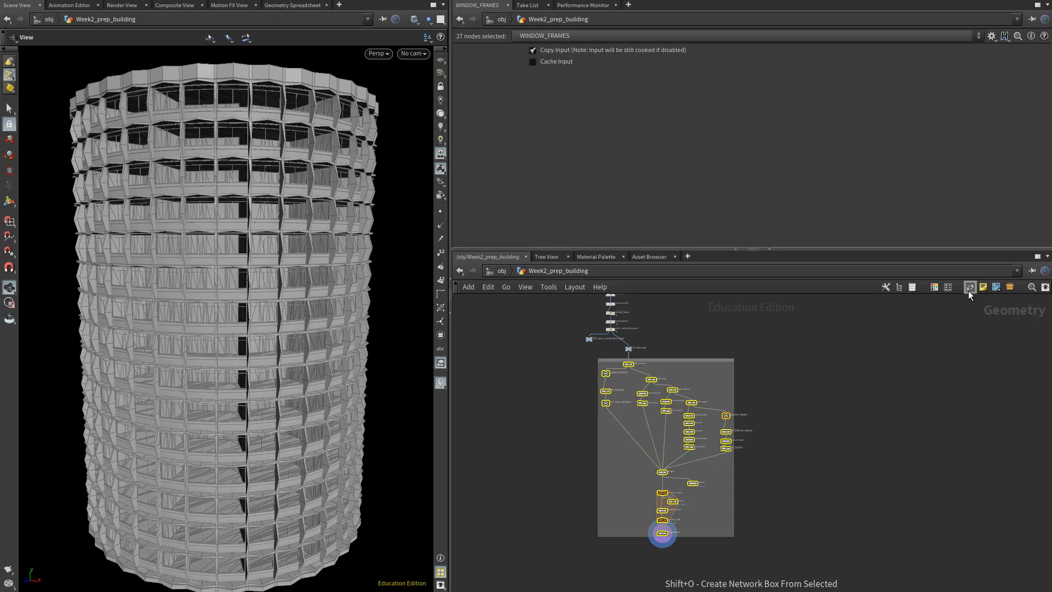
{"action": "left_click", "coordinate": [638, 415]}
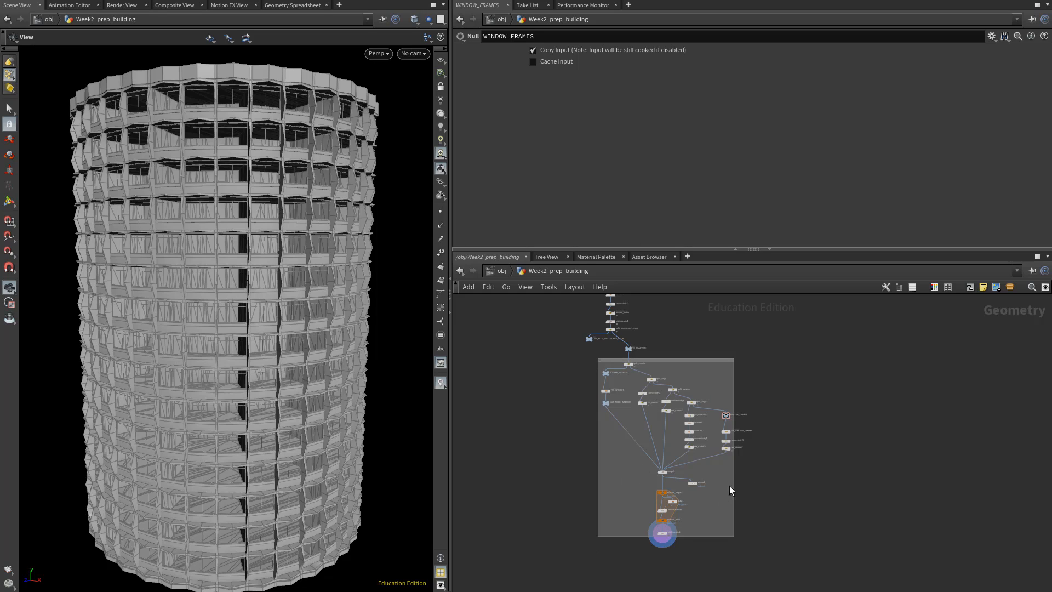
Extend the network box outward on both sides so the outer nodes and their labels fit inside.
{"action": "scroll", "coordinate": [744, 472], "scroll_direction": "up", "scroll_amount": 5}
{"action": "left_click_drag", "start_coordinate": [717, 457], "coordinate": [777, 456]}
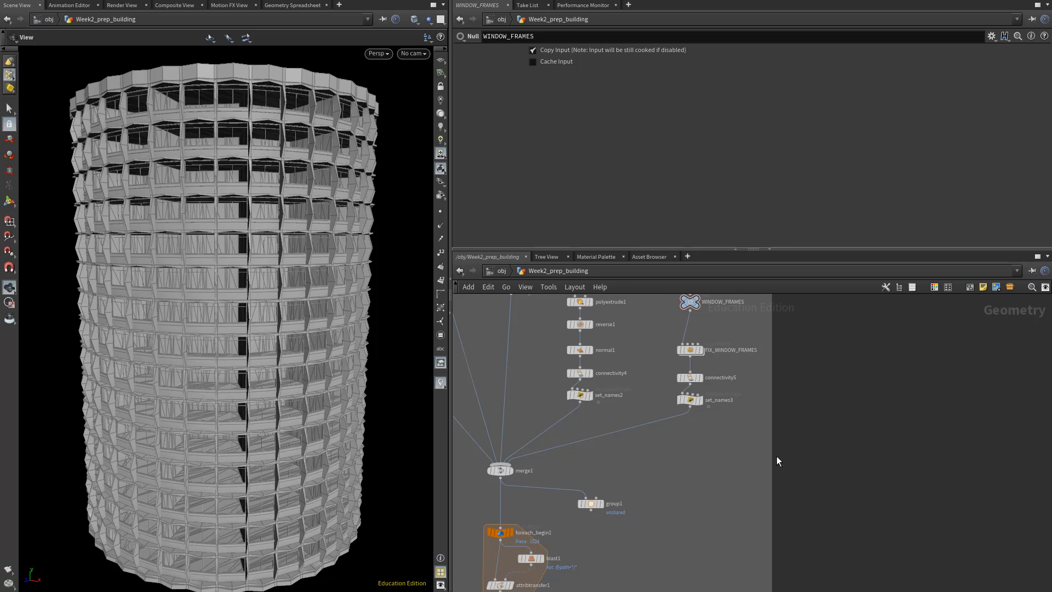
{"action": "key", "text": "h"}
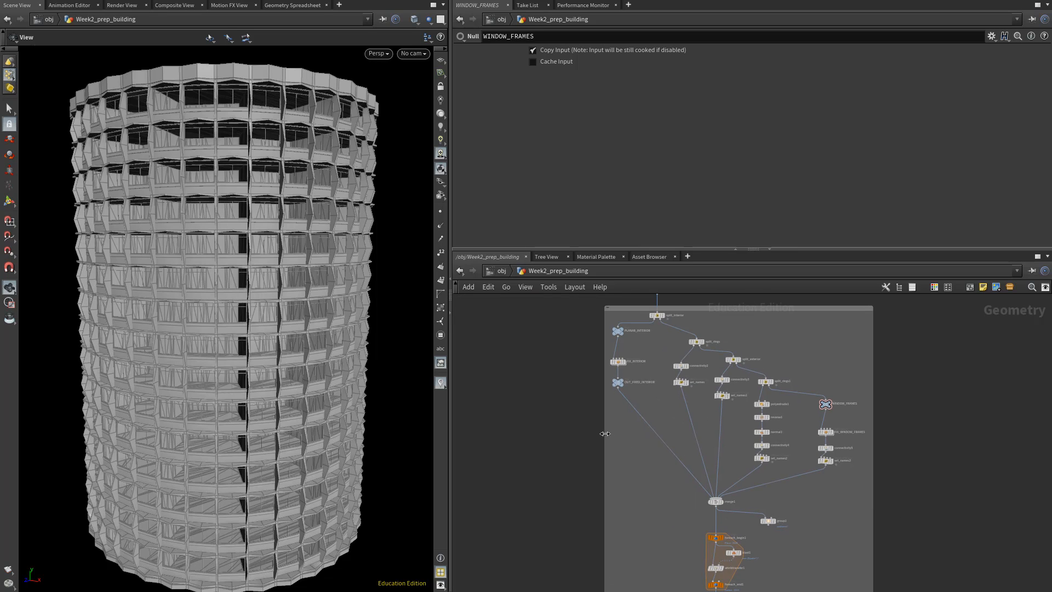
{"action": "left_click_drag", "start_coordinate": [605, 434], "coordinate": [586, 437]}
{"action": "middle_click_drag", "start_coordinate": [555, 419], "coordinate": [540, 495]}
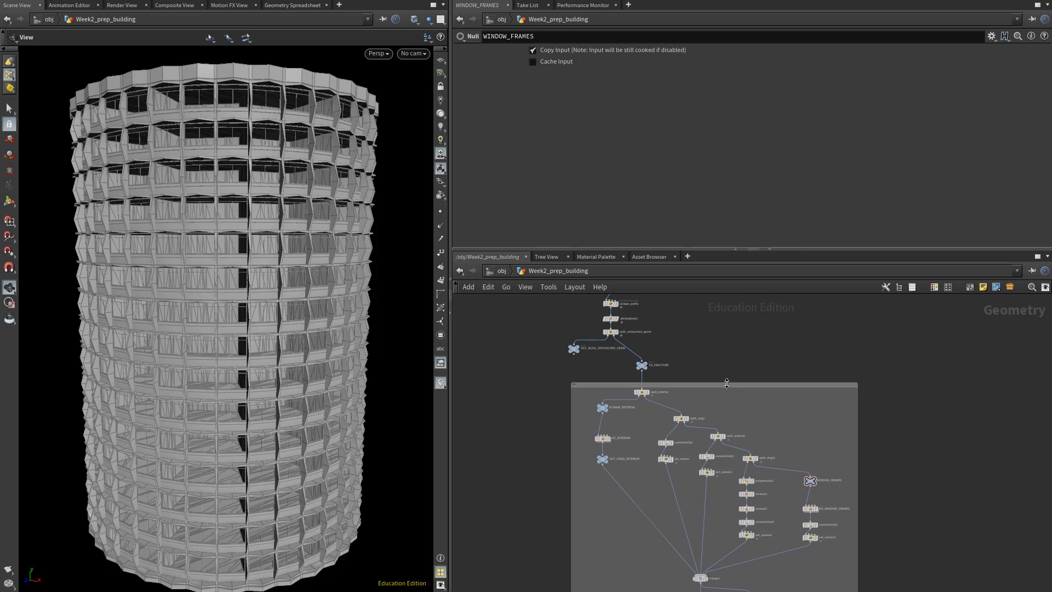
Title the network box GEOMETRY FIXING and deselect it.
{"action": "scroll", "coordinate": [625, 384], "scroll_direction": "up", "scroll_amount": 4}
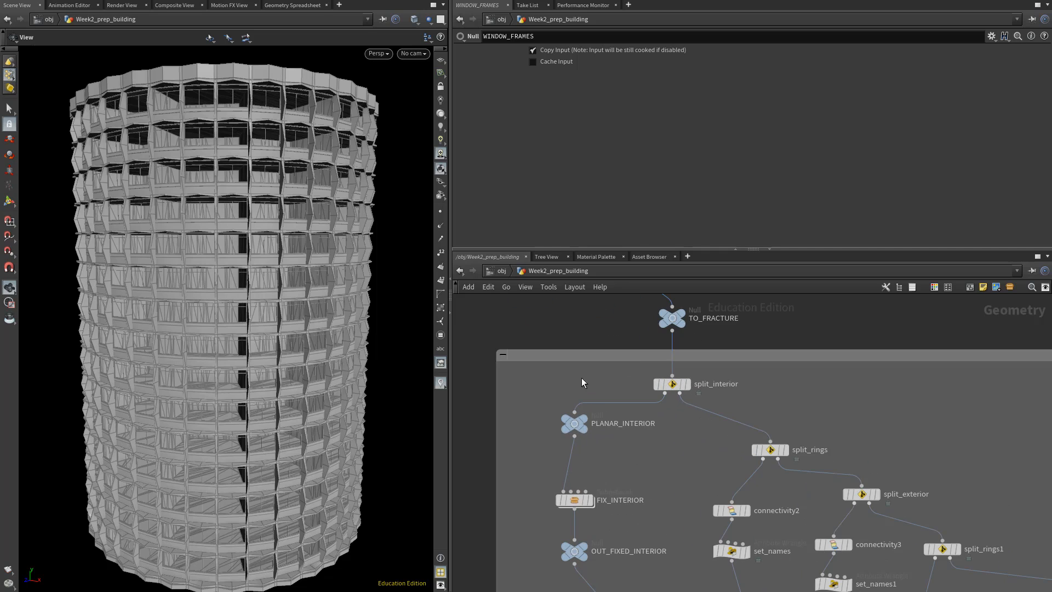
{"action": "double_click", "coordinate": [551, 357]}
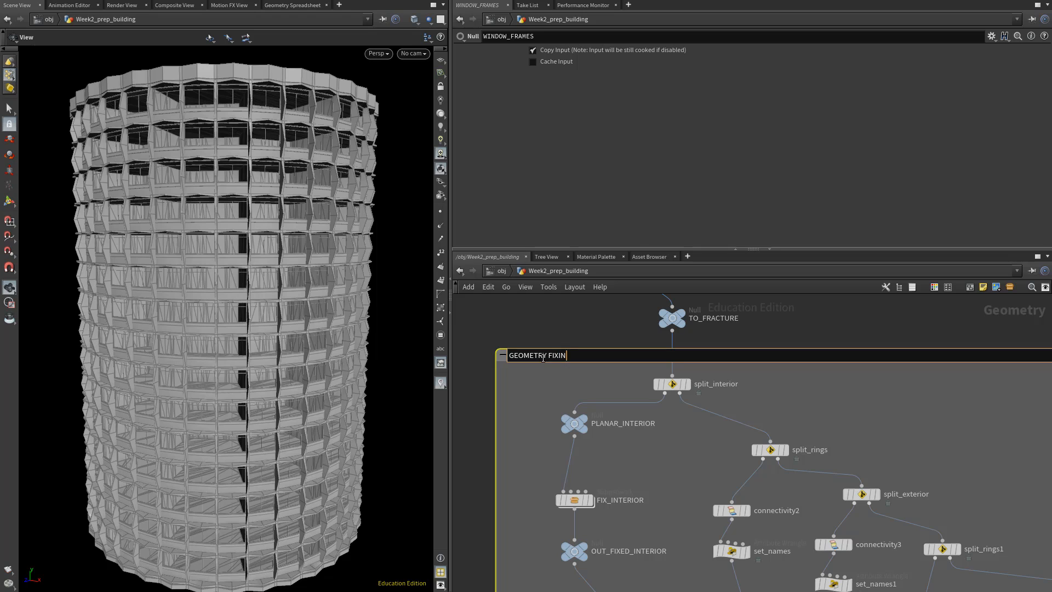
{"action": "key", "text": "Return"}
{"action": "scroll", "coordinate": [738, 502], "scroll_direction": "down", "scroll_amount": 5}
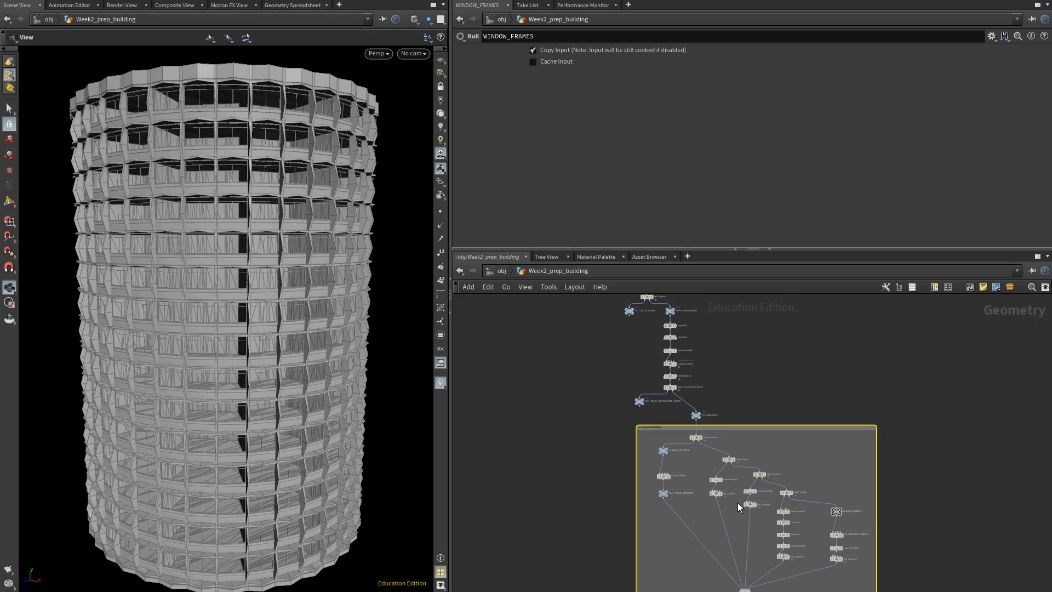
{"action": "middle_click_drag", "start_coordinate": [690, 524], "coordinate": [604, 391]}
{"action": "middle_click_drag", "start_coordinate": [838, 447], "coordinate": [847, 489]}
{"action": "scroll", "coordinate": [847, 492], "scroll_direction": "down", "scroll_amount": 1}
{"action": "left_click", "coordinate": [851, 490]}
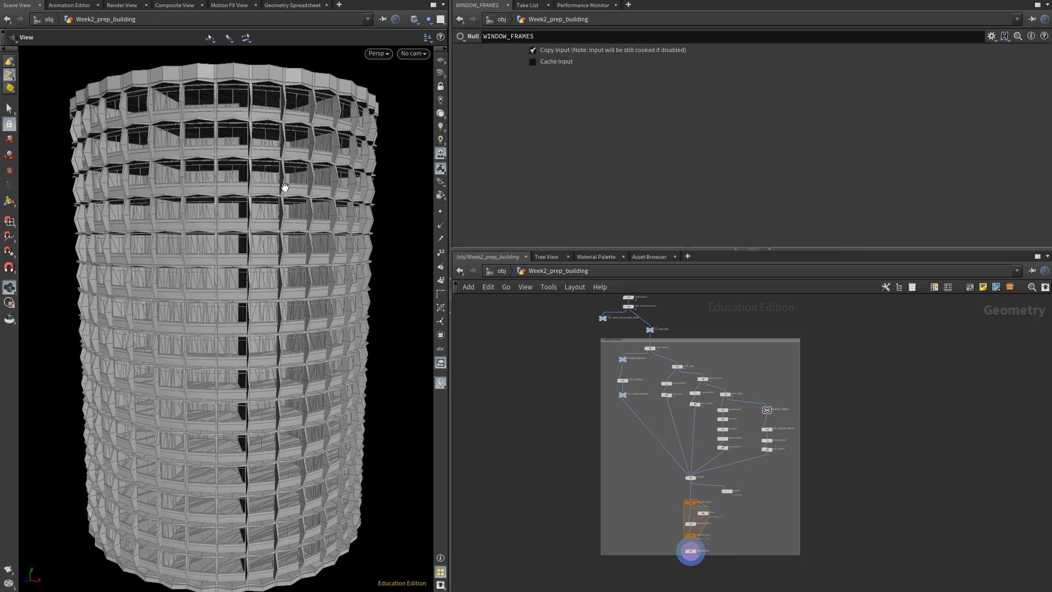